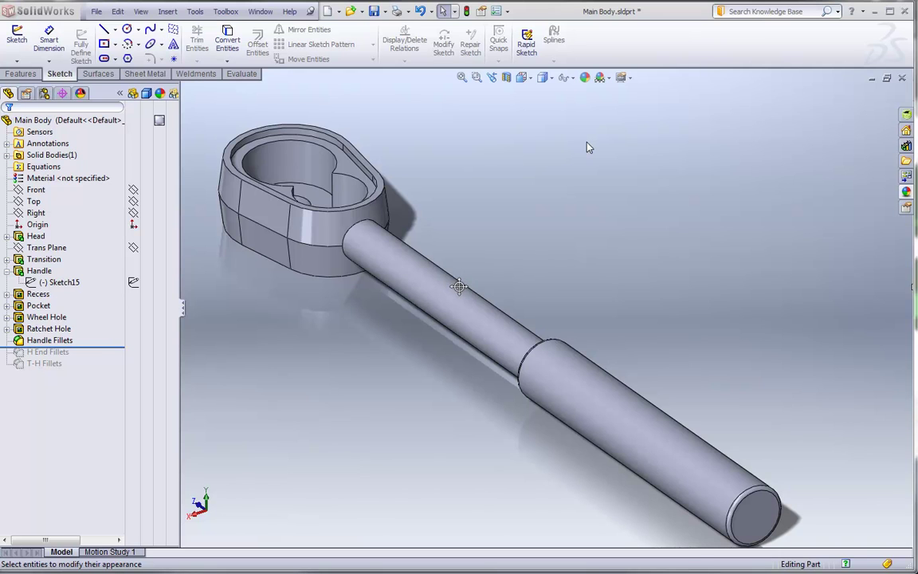
pyautogui.click(629, 80)
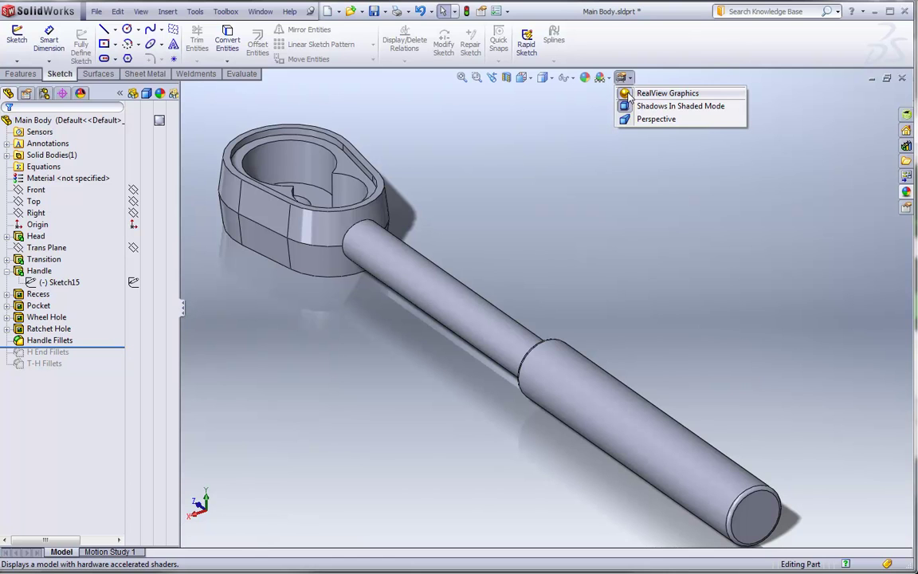
pyautogui.click(580, 114)
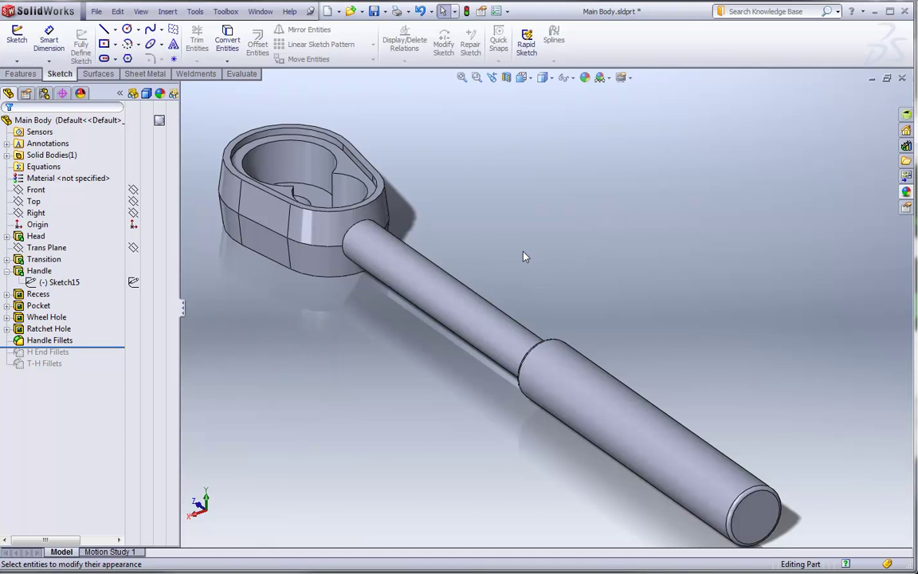
pyautogui.moveTo(523, 256); pyautogui.dragTo(522, 251, button='middle')
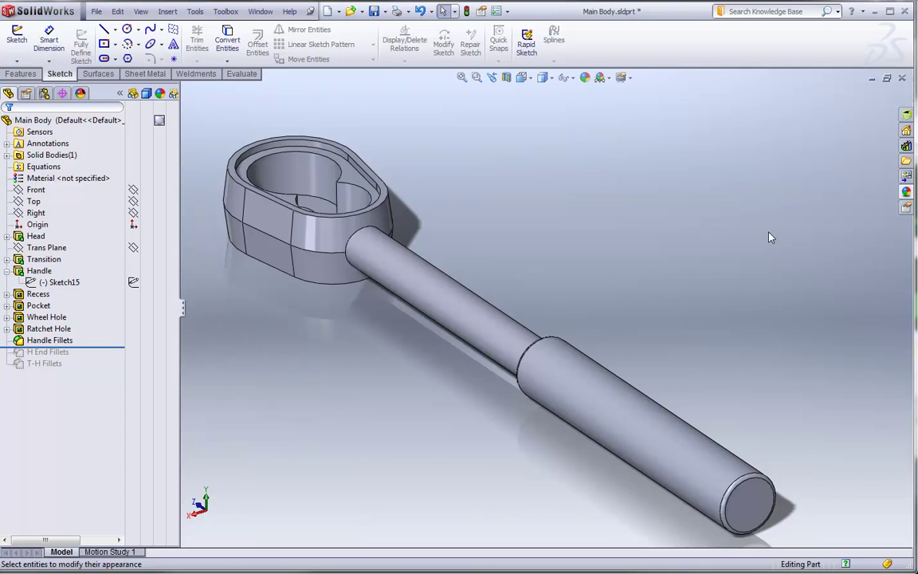
# - Apply the stainless steel knurled appearance to the cylindrical grip face of the handle only
pyautogui.click(907, 193)
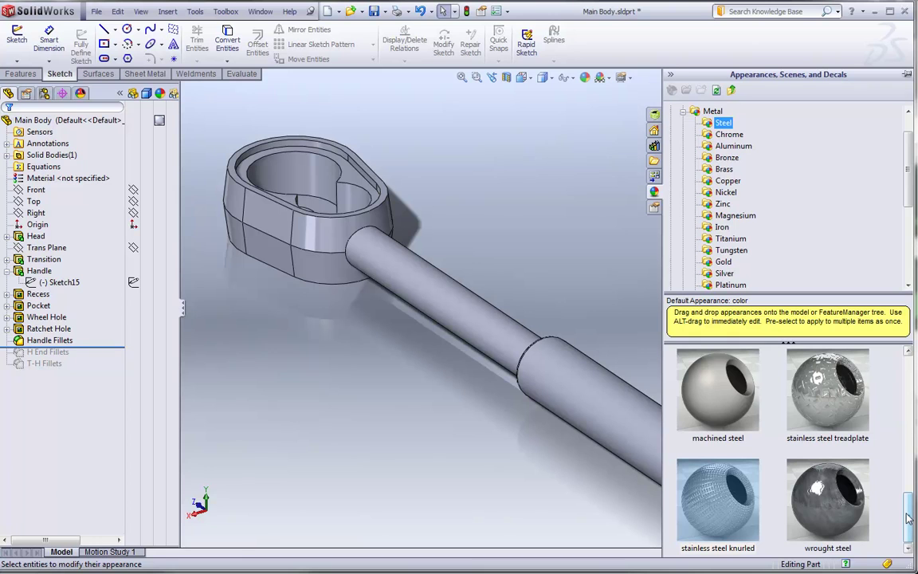
pyautogui.moveTo(909, 528)
pyautogui.mouseDown()
pyautogui.moveTo(909, 484)
pyautogui.moveTo(909, 535)
pyautogui.moveTo(909, 516)
pyautogui.mouseUp()
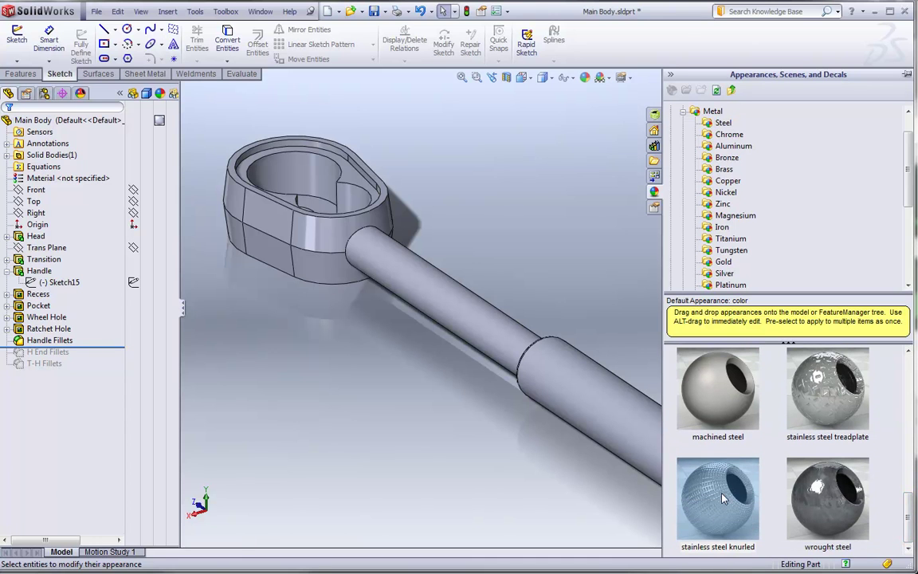
pyautogui.moveTo(723, 499)
pyautogui.moveTo(723, 498); pyautogui.dragTo(612, 419)
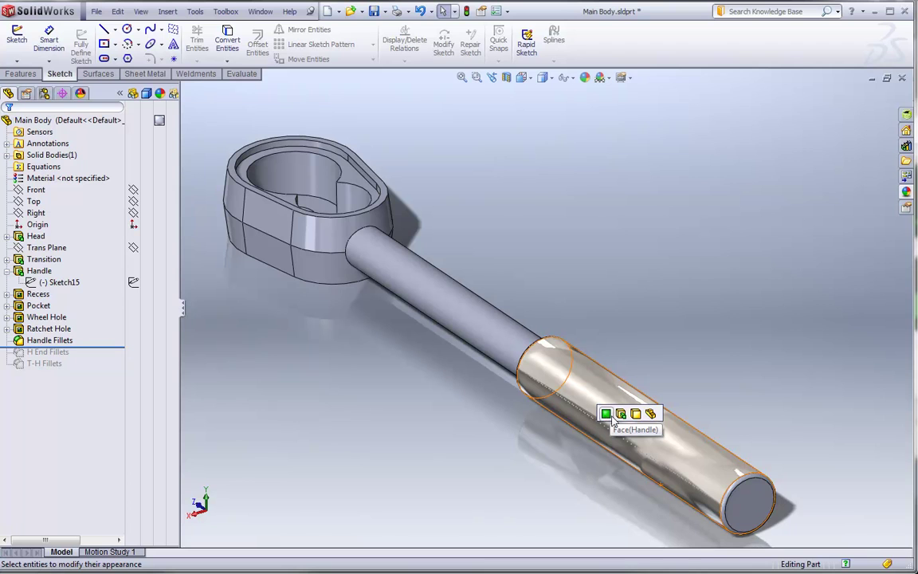
pyautogui.click(606, 414)
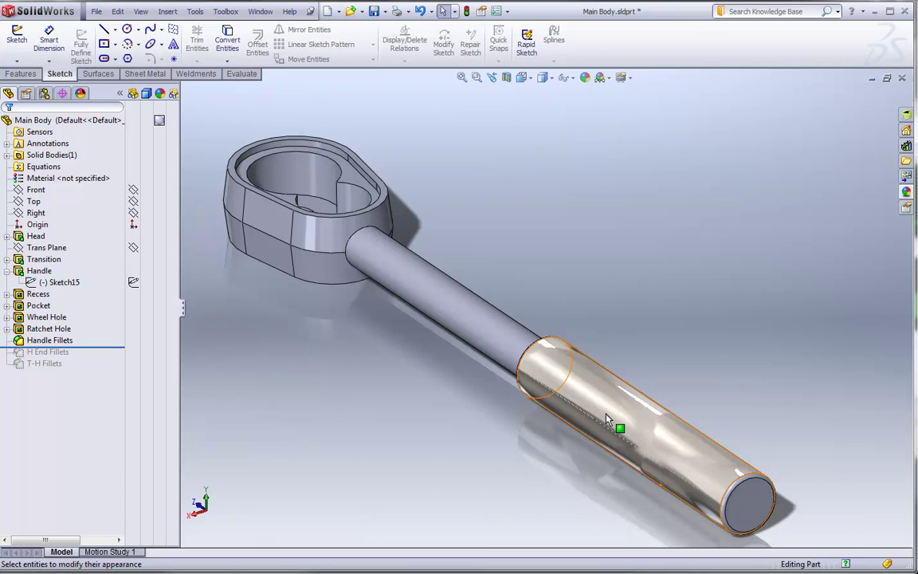
# - Edit the grip face's knurled appearance and shrink its texture mapping to a fine knurl pattern, accepting the change
pyautogui.click(647, 420)
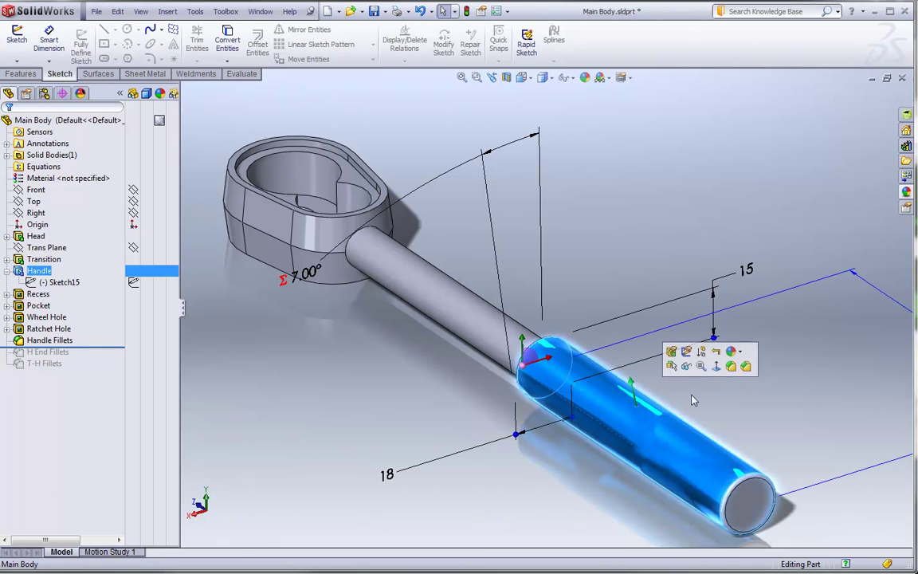
pyautogui.click(738, 352)
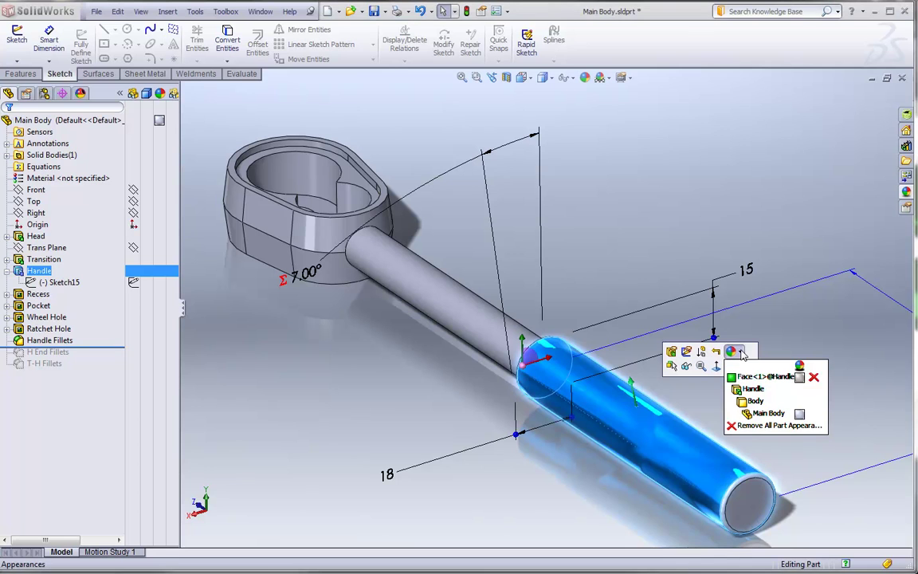
pyautogui.click(799, 378)
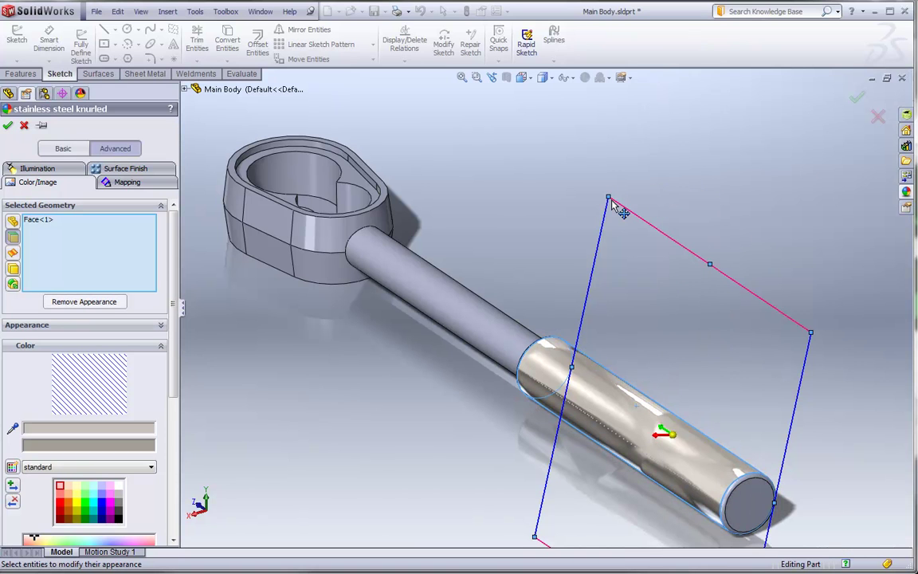
pyautogui.moveTo(609, 198)
pyautogui.mouseDown()
pyautogui.moveTo(621, 278)
pyautogui.moveTo(675, 434)
pyautogui.mouseUp()
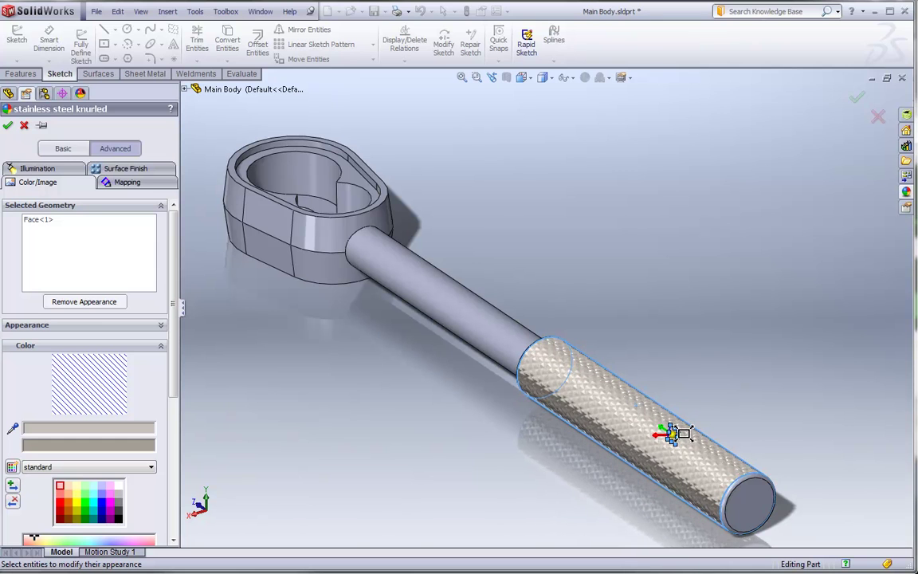
pyautogui.scroll(-3, 591, 398)
pyautogui.scroll(-3, 591, 399)
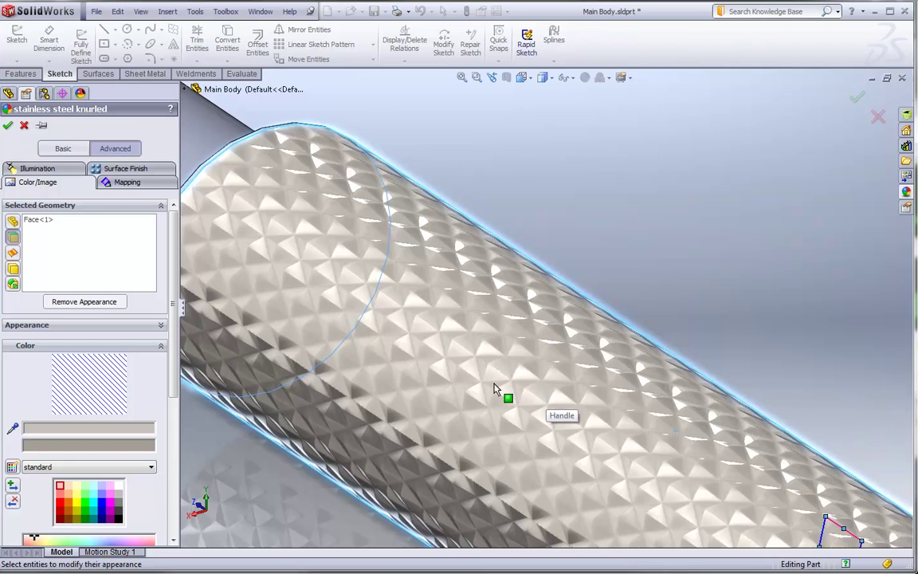
pyautogui.scroll(5, 498, 392)
pyautogui.scroll(5, 584, 368)
pyautogui.moveTo(555, 289); pyautogui.dragTo(658, 456, button='middle')
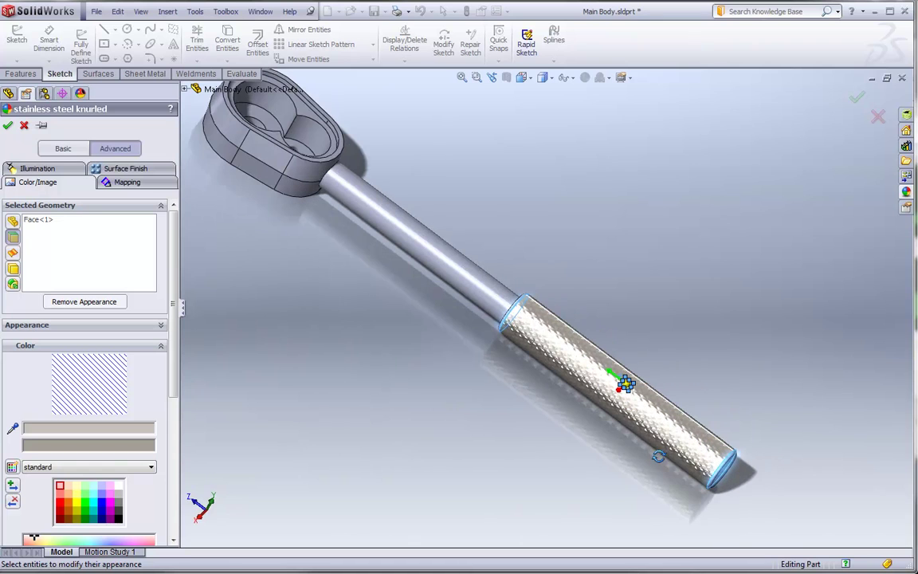
pyautogui.click(7, 125)
# - Close the Main Body part without saving its changes
pyautogui.scroll(-5, 601, 356)
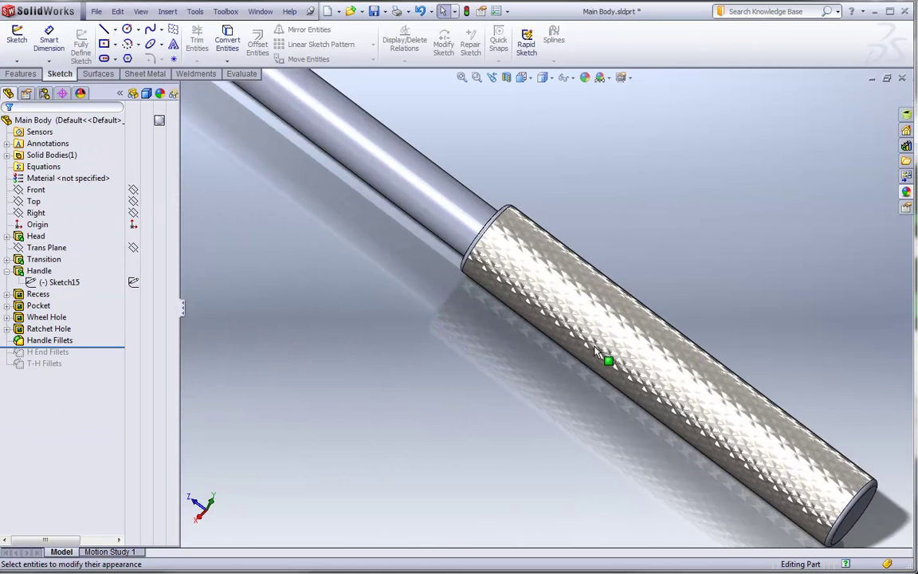
pyautogui.scroll(6, 602, 356)
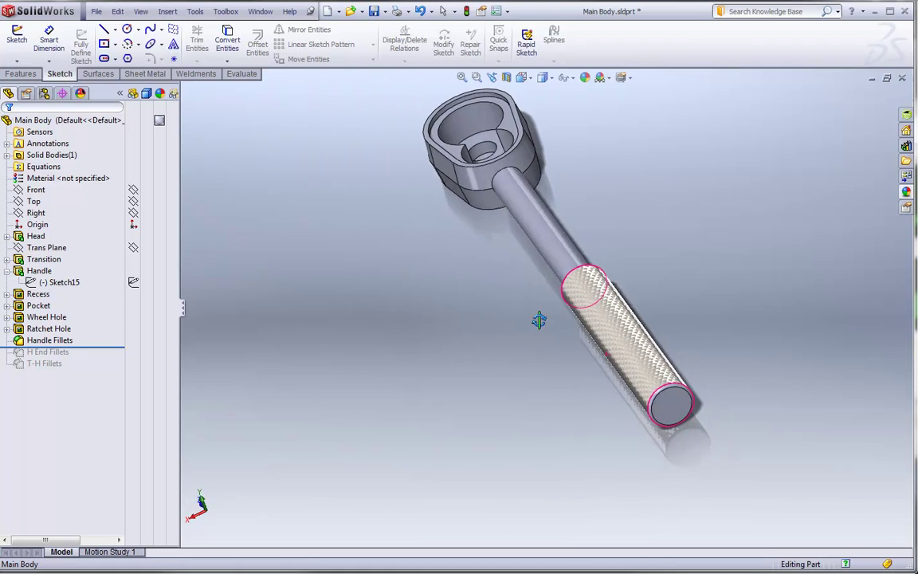
pyautogui.moveTo(558, 321); pyautogui.dragTo(541, 292, button='middle')
pyautogui.scroll(-2, 538, 287)
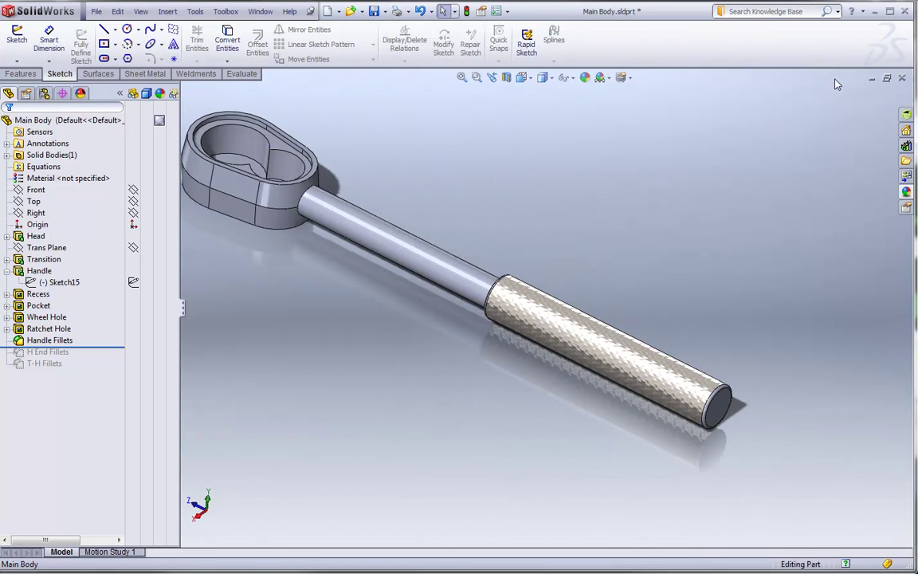
pyautogui.click(902, 78)
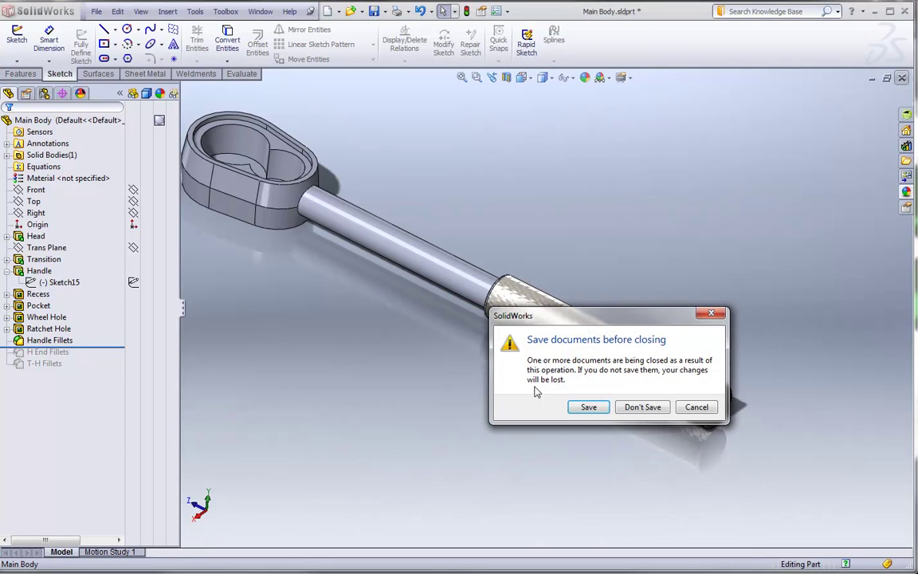
pyautogui.click(642, 407)
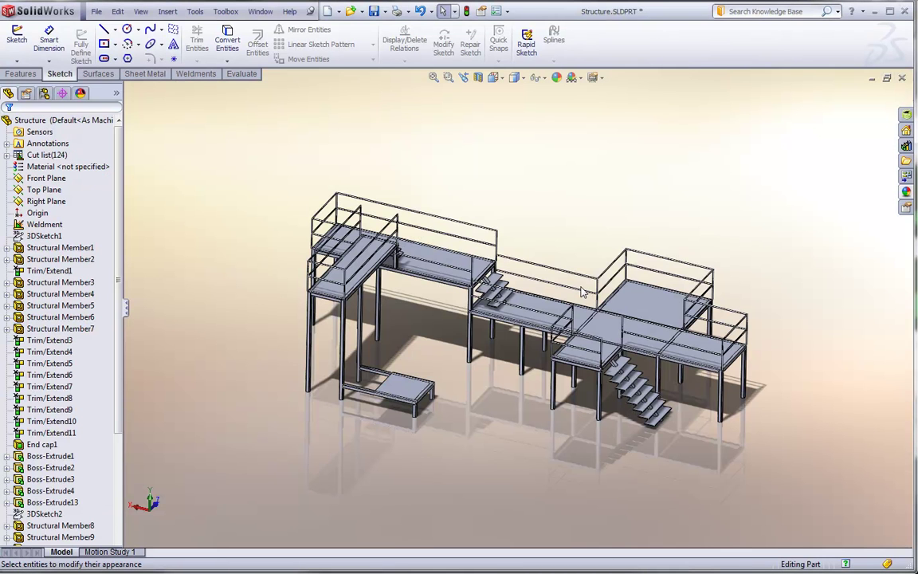
# - Apply the stainless steel treadplate appearance to the top face of the middle walkway, Boss-Extrude3
pyautogui.scroll(-3, 611, 311)
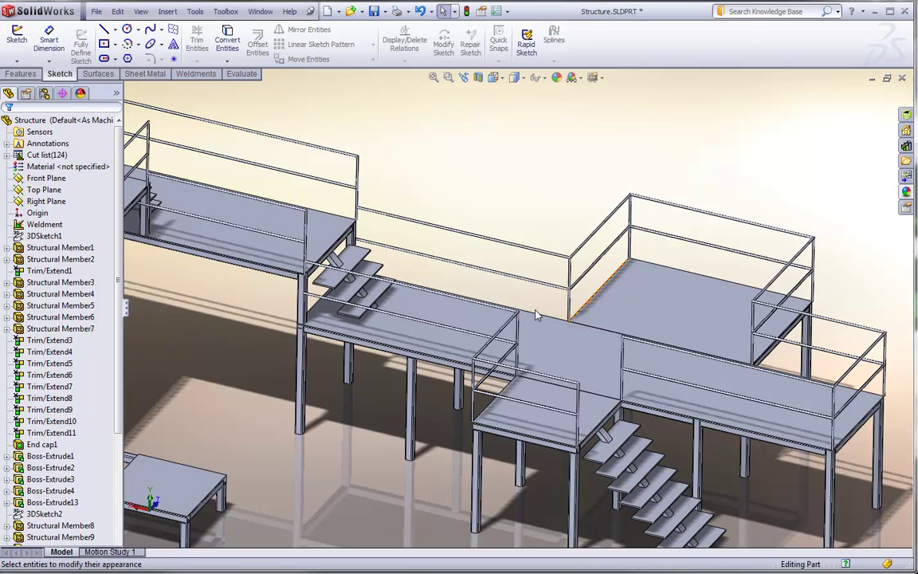
pyautogui.scroll(2, 478, 291)
pyautogui.scroll(-4, 403, 272)
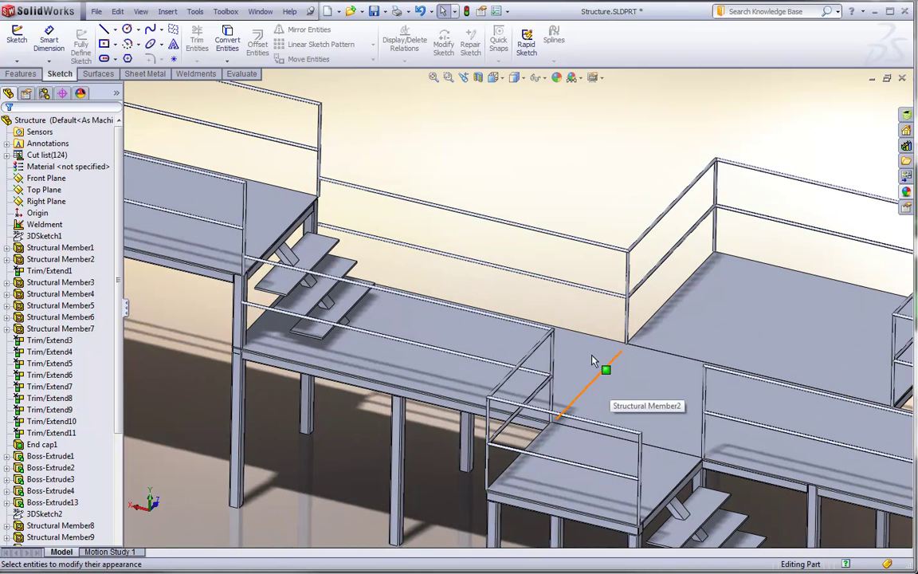
pyautogui.scroll(-3, 558, 314)
pyautogui.scroll(2, 556, 314)
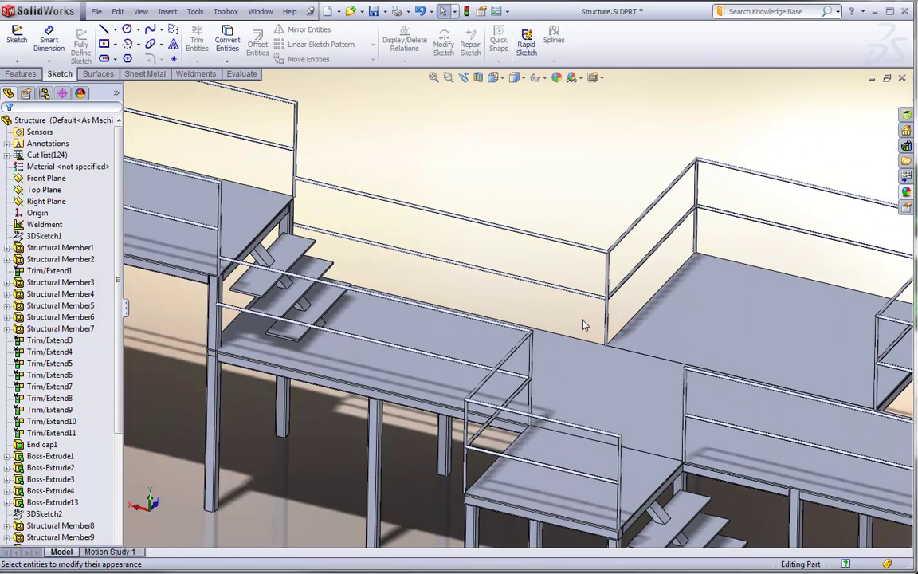
pyautogui.click(906, 191)
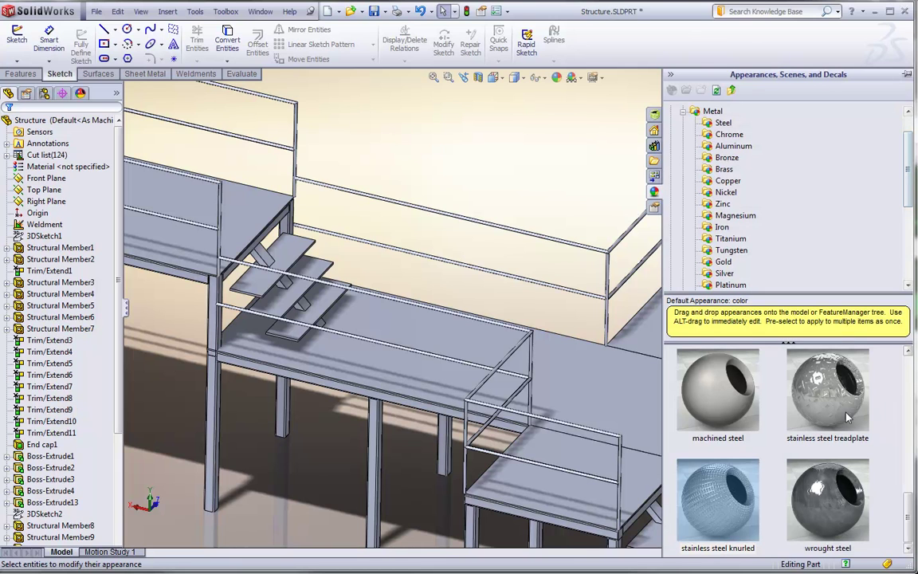
pyautogui.moveTo(830, 388); pyautogui.dragTo(618, 381)
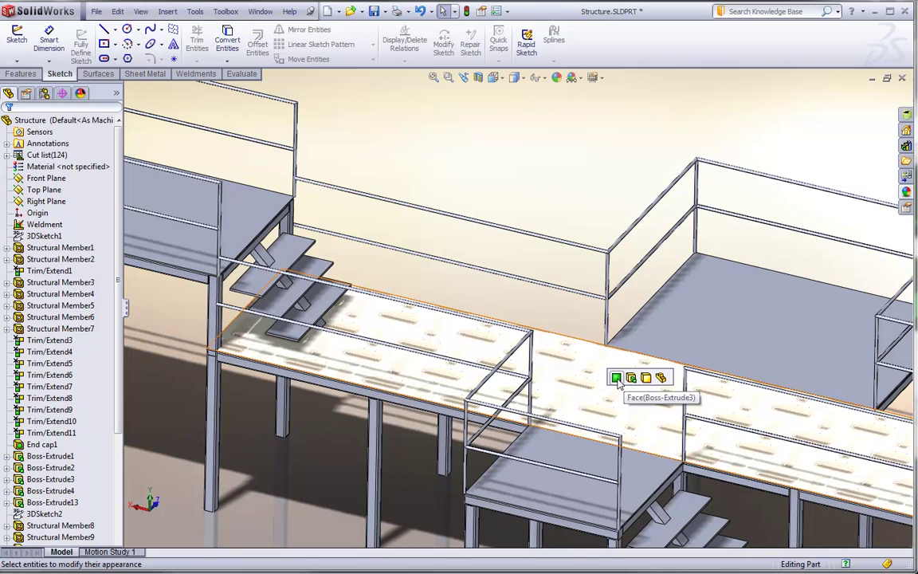
pyautogui.click(631, 379)
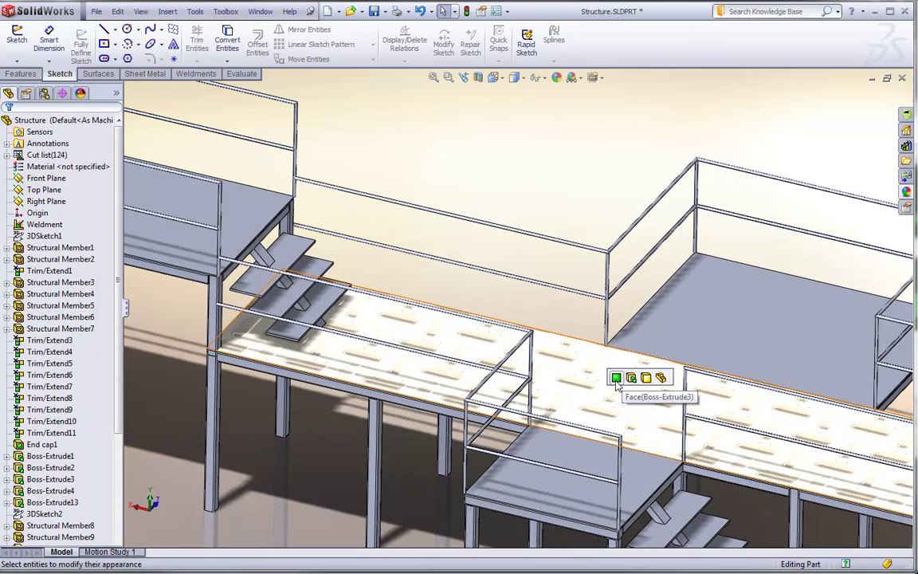
pyautogui.click(645, 379)
# - Open the walkway face's treadplate appearance for editing and scale its texture mapping down
pyautogui.scroll(-3, 553, 360)
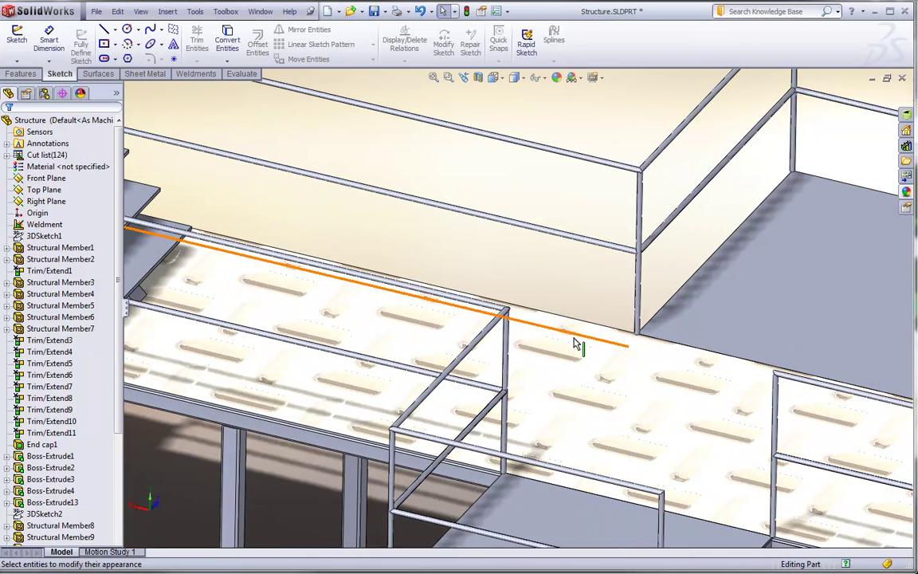
pyautogui.click(565, 370)
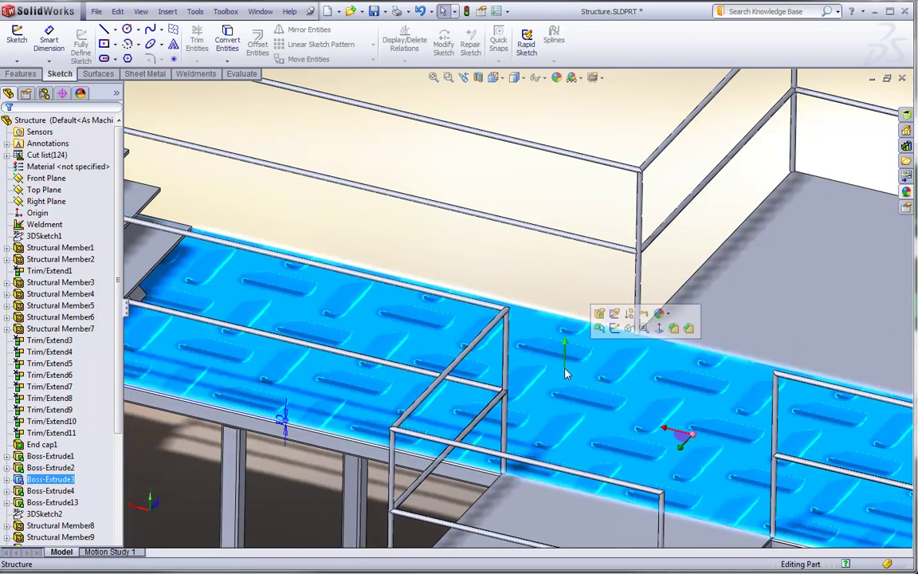
pyautogui.click(661, 313)
pyautogui.click(690, 339)
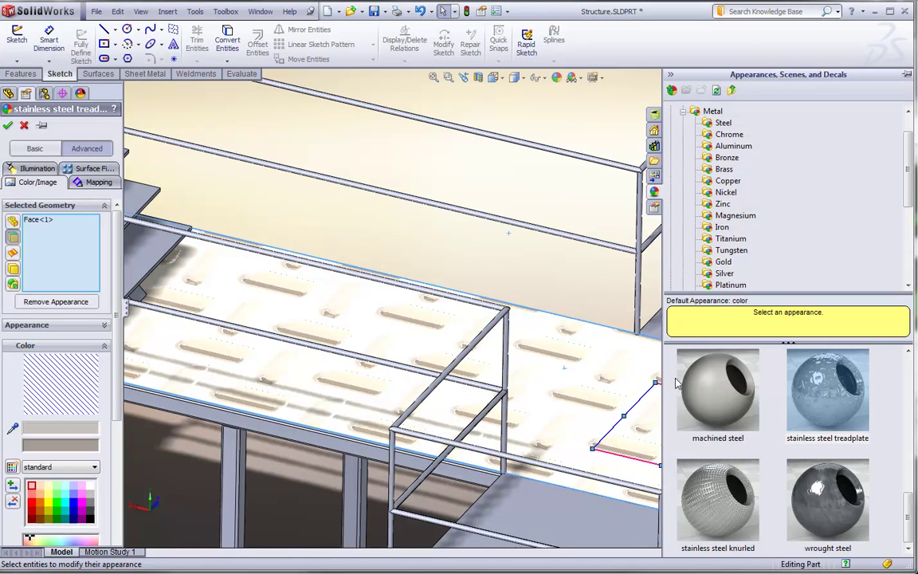
pyautogui.moveTo(676, 384); pyautogui.dragTo(660, 458)
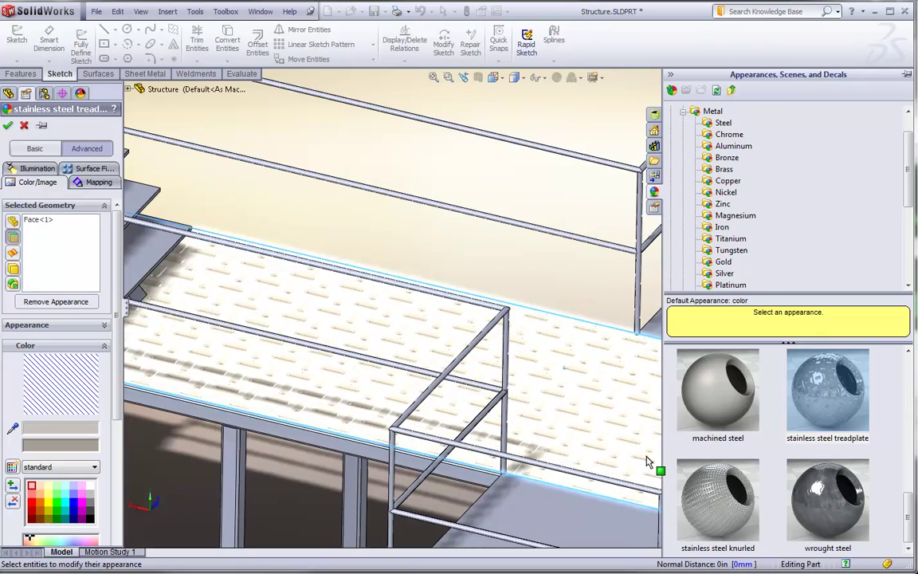
# - Shrink the treadplate mapping further to a much finer pattern on the walkway face and accept the appearance
pyautogui.scroll(3, 650, 454)
pyautogui.scroll(-5, 647, 425)
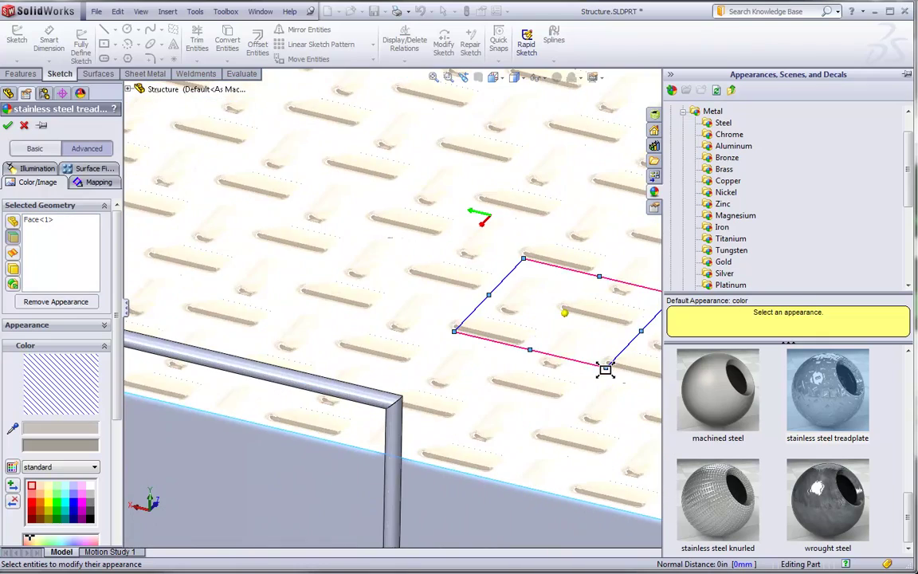
pyautogui.scroll(-2, 604, 369)
pyautogui.moveTo(593, 351); pyautogui.dragTo(514, 279)
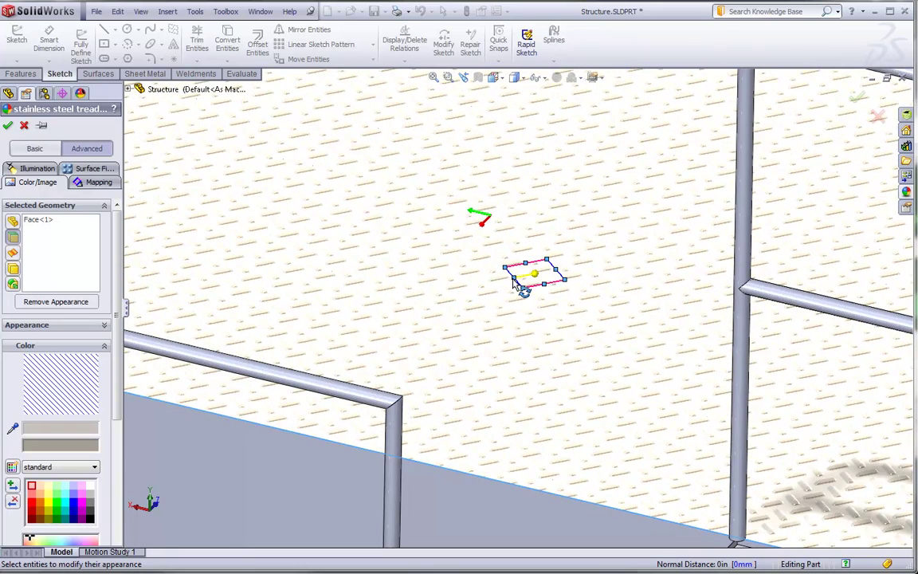
pyautogui.scroll(6, 385, 174)
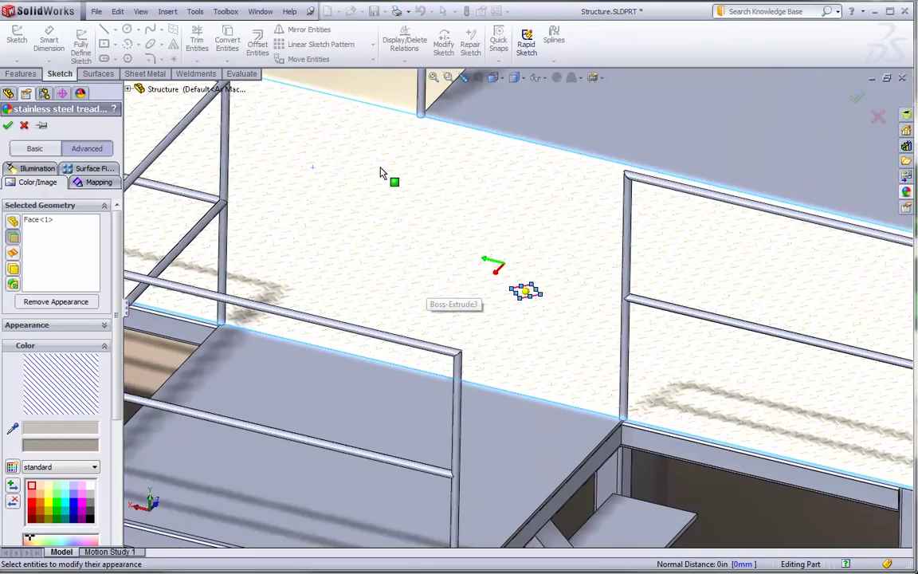
pyautogui.moveTo(449, 230); pyautogui.dragTo(450, 295, button='middle')
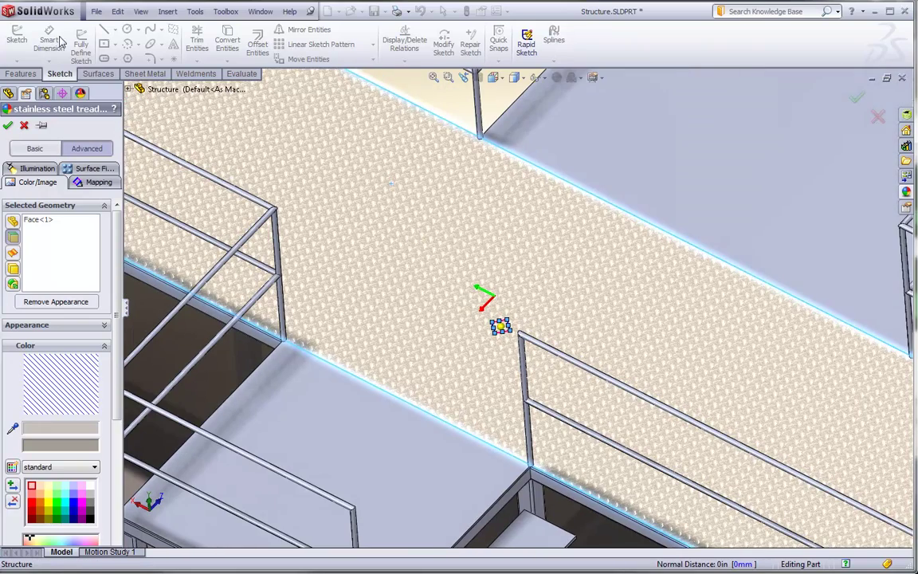
pyautogui.click(8, 126)
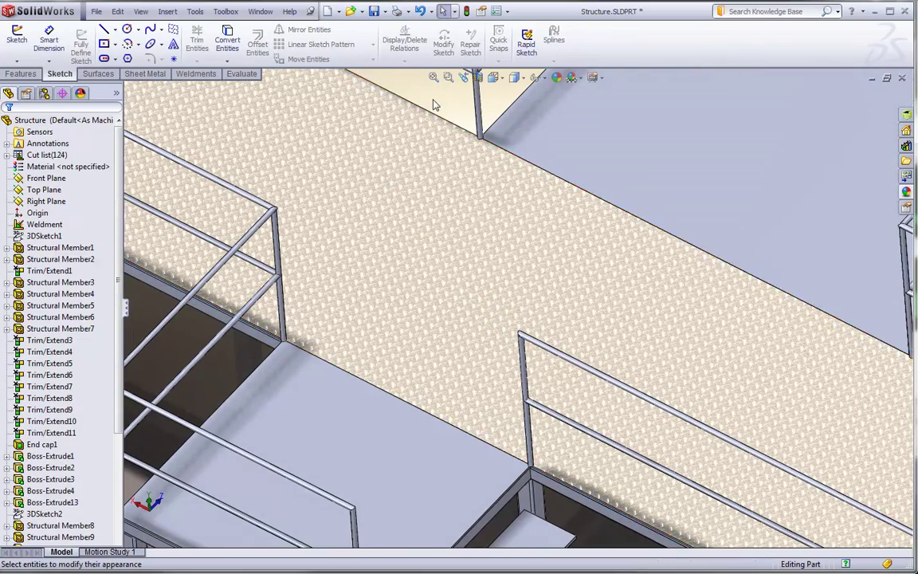
# - Examine the treadplate pattern on the walkway surface at several magnifications
pyautogui.scroll(5, 459, 233)
pyautogui.scroll(-8, 442, 269)
pyautogui.scroll(-3, 455, 287)
pyautogui.scroll(4, 467, 306)
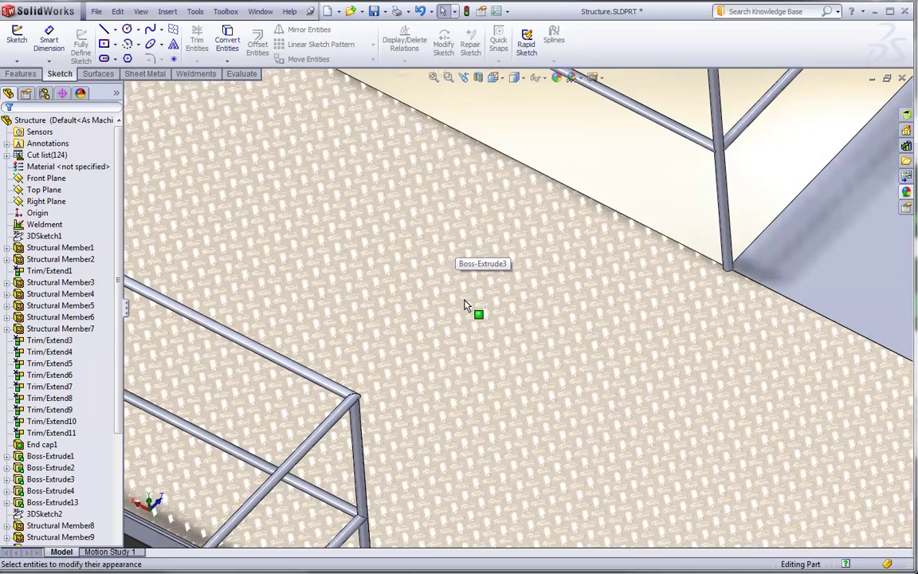
pyautogui.scroll(4, 485, 303)
pyautogui.scroll(-5, 481, 303)
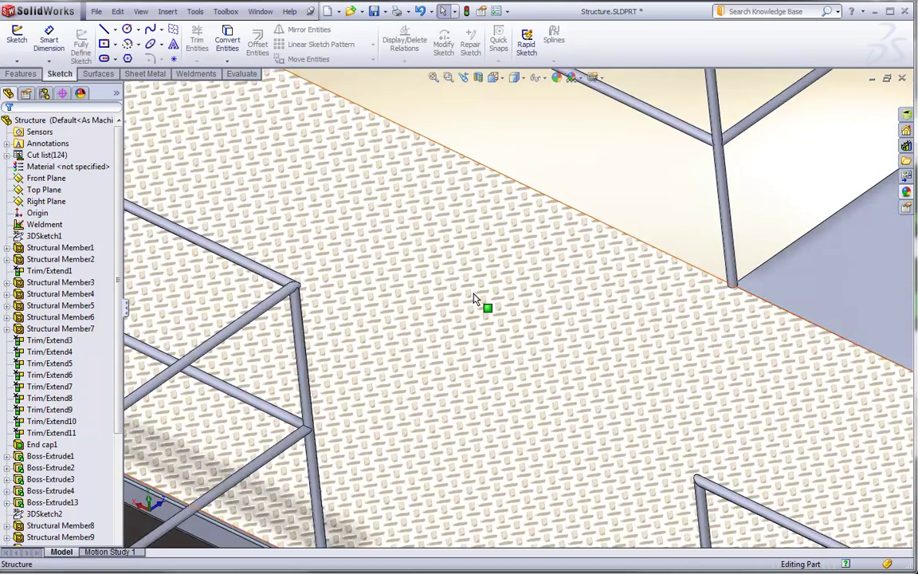
# - Compare the walkway's treadplate texture up close and across the whole structure, ending near the adjoining side platform
pyautogui.scroll(-5, 317, 229)
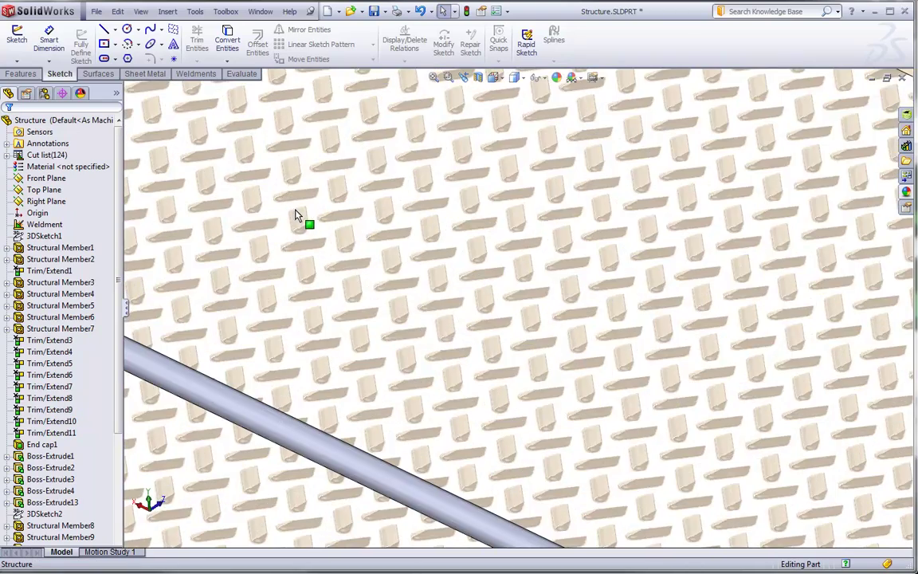
pyautogui.scroll(5, 311, 239)
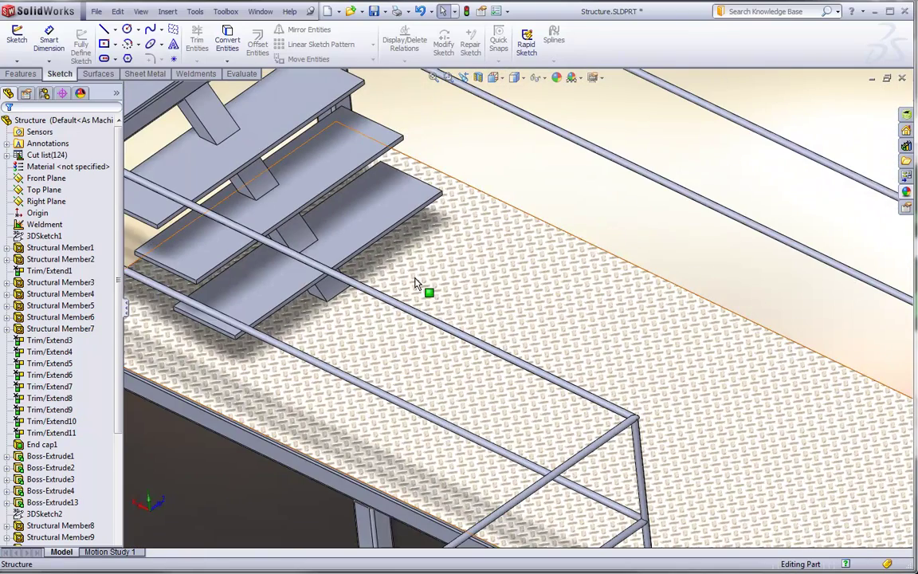
pyautogui.scroll(1, 471, 297)
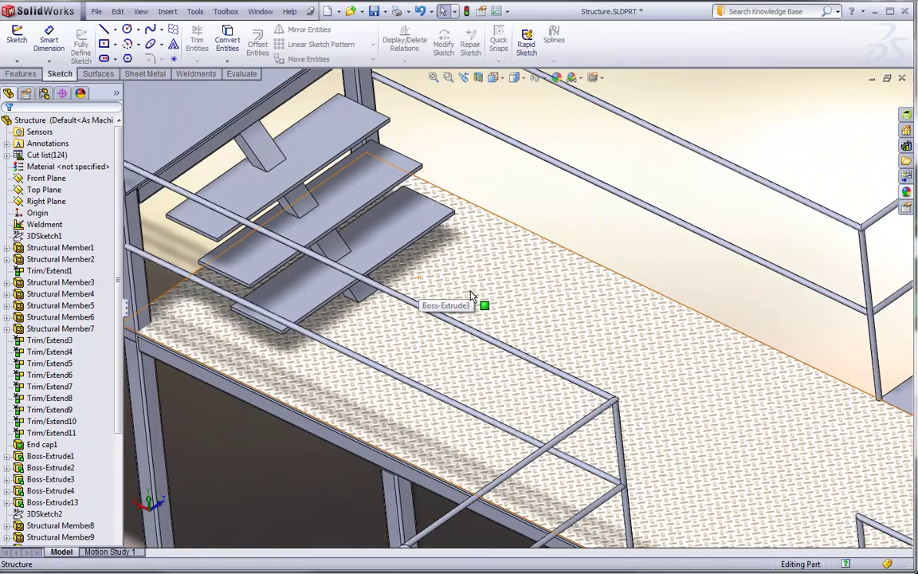
pyautogui.scroll(4, 727, 404)
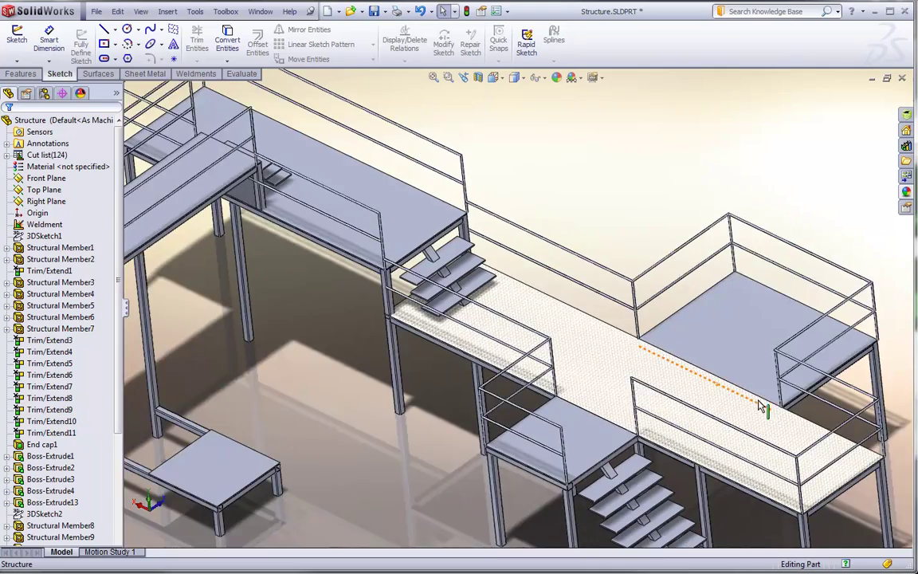
pyautogui.scroll(-5, 765, 405)
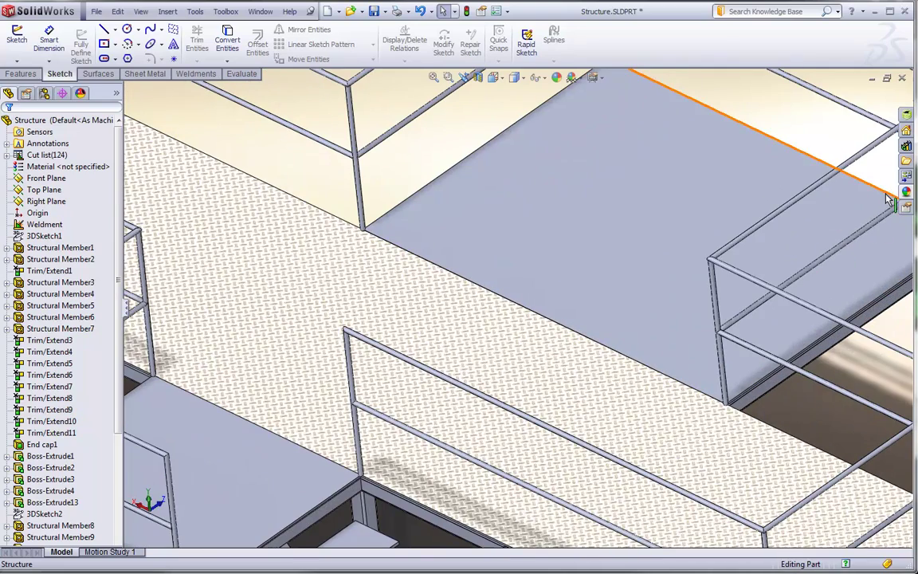
# - Browse the appearance library to the RealView Only Appearances category under Miscellaneous
pyautogui.click(906, 192)
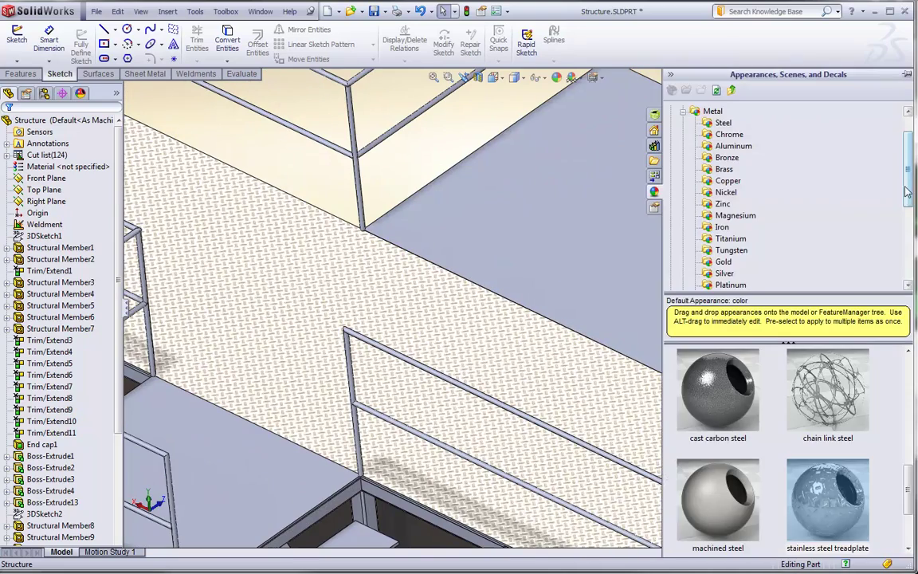
pyautogui.click(723, 123)
pyautogui.scroll(1, 701, 148)
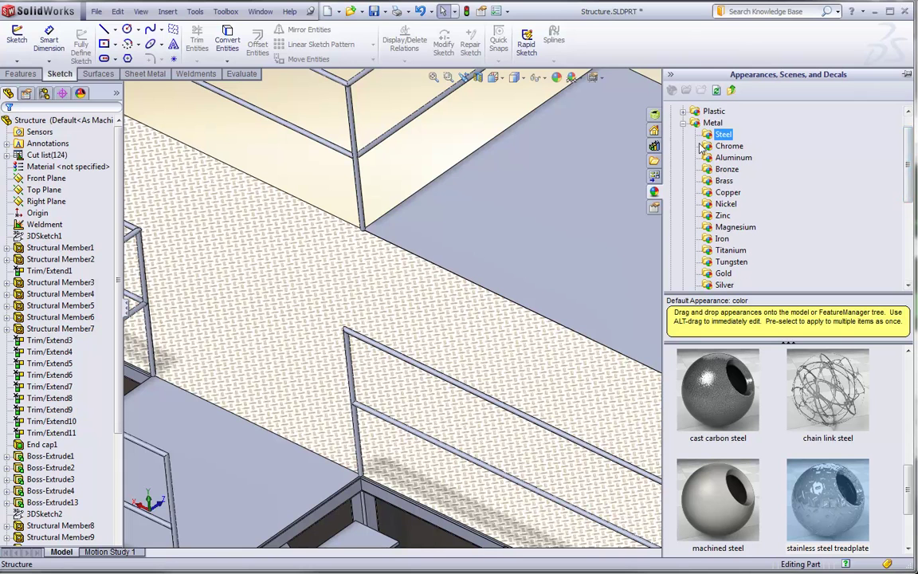
pyautogui.click(683, 123)
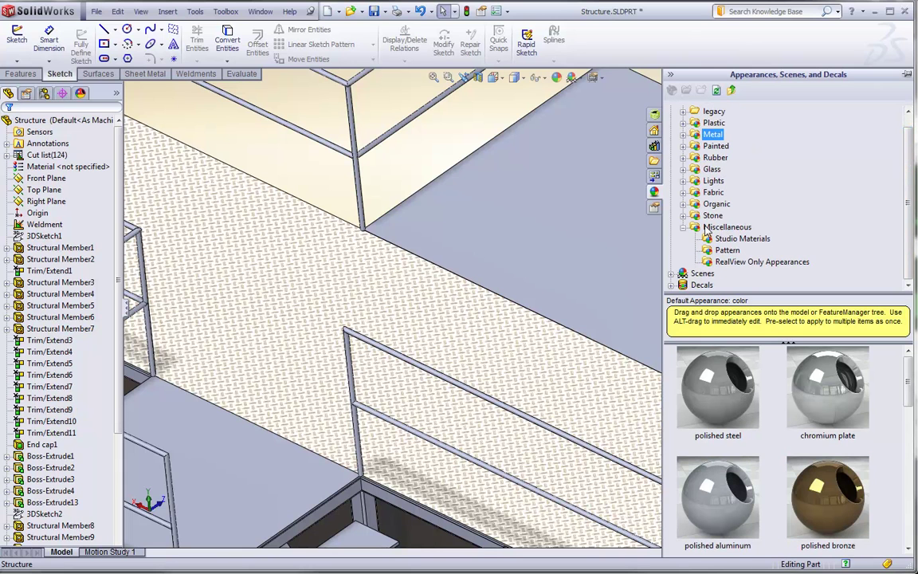
pyautogui.click(730, 263)
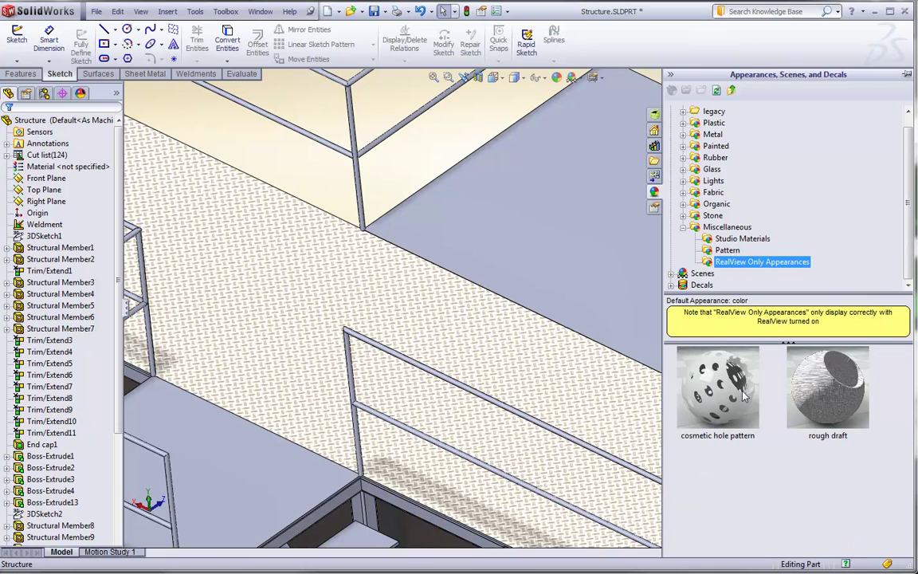
# - Apply the cosmetic hole pattern to the side platform's top face, Boss-Extrude4, with a hole spacing of 22.57797034 mm
pyautogui.moveTo(732, 396)
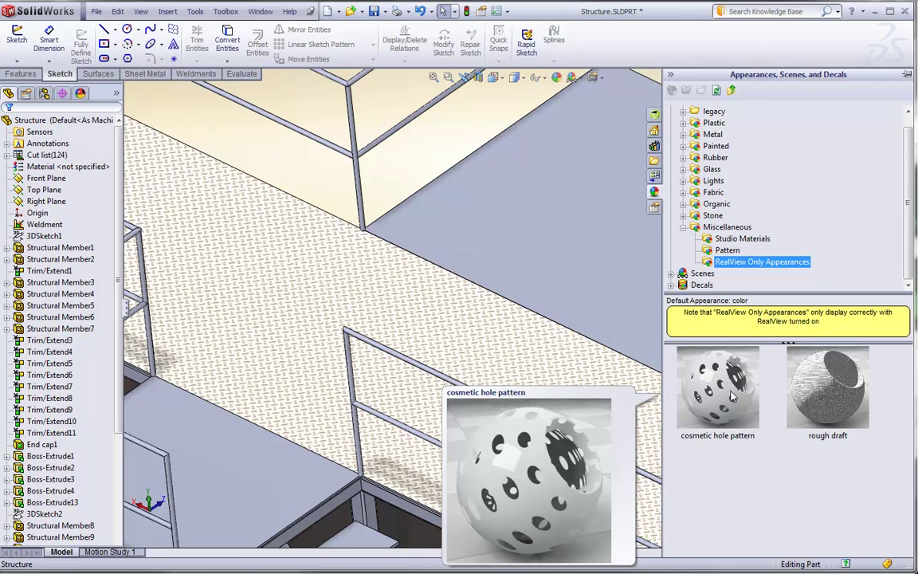
pyautogui.click(733, 396)
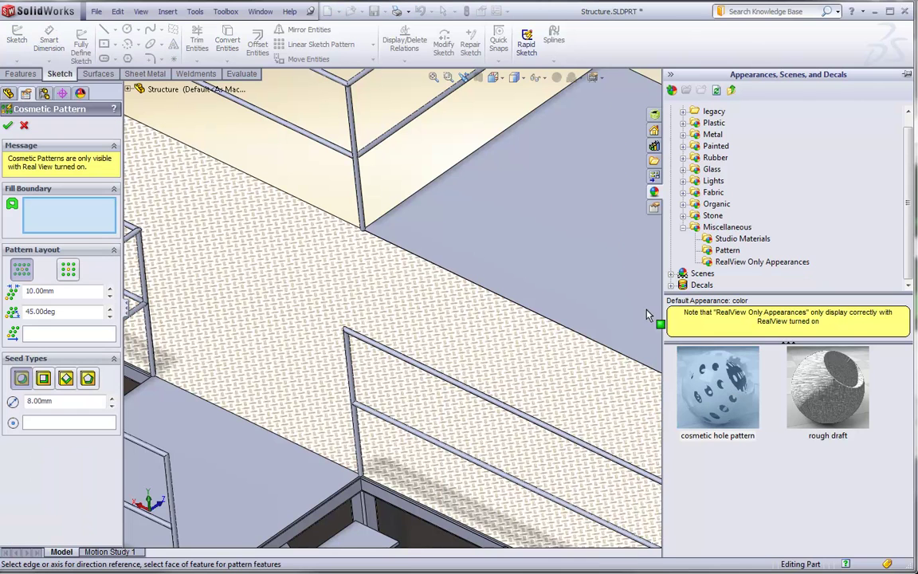
pyautogui.click(594, 200)
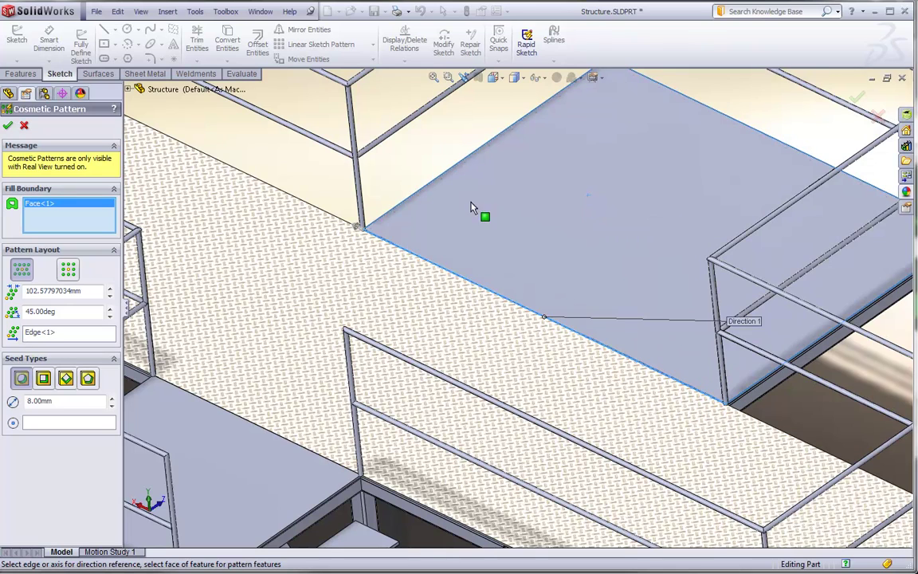
pyautogui.scroll(-5, 506, 195)
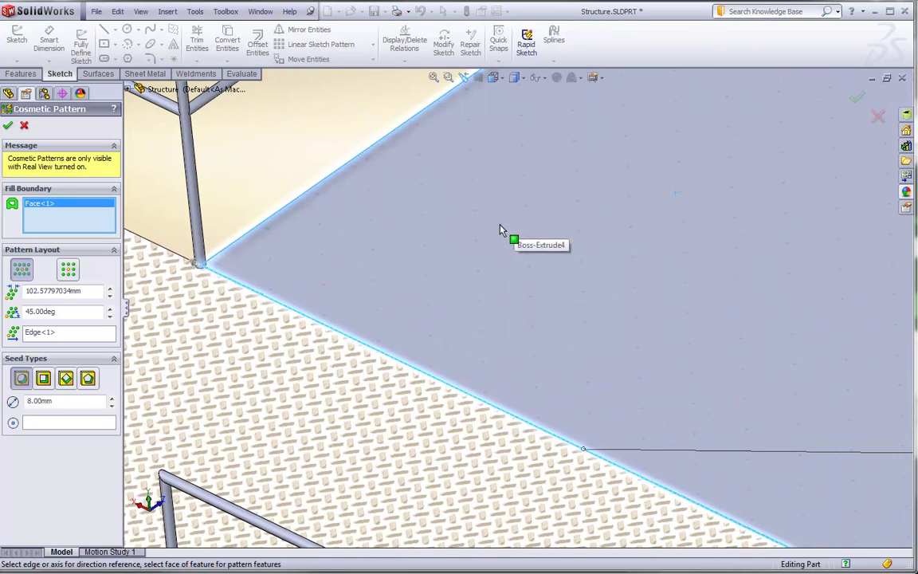
pyautogui.click(110, 298)
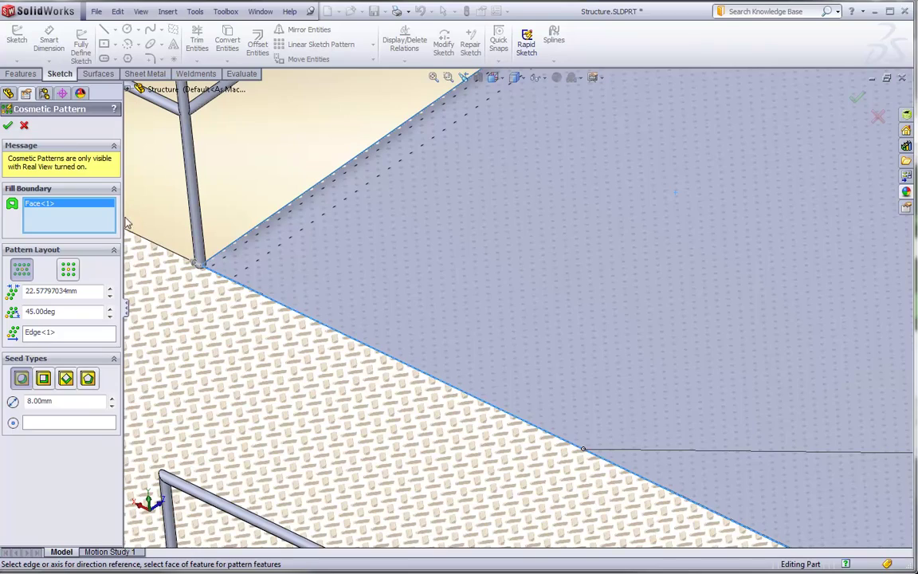
pyautogui.click(7, 127)
# - Examine the cosmetic hole pattern on the side platform's face from several angles and magnifications, including its edges and corners
pyautogui.scroll(-3, 414, 283)
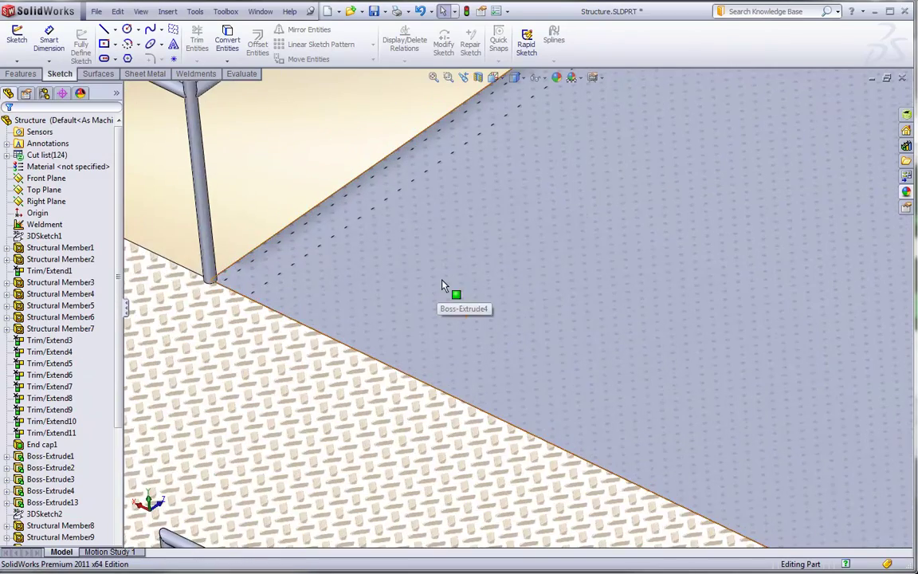
pyautogui.scroll(5, 418, 277)
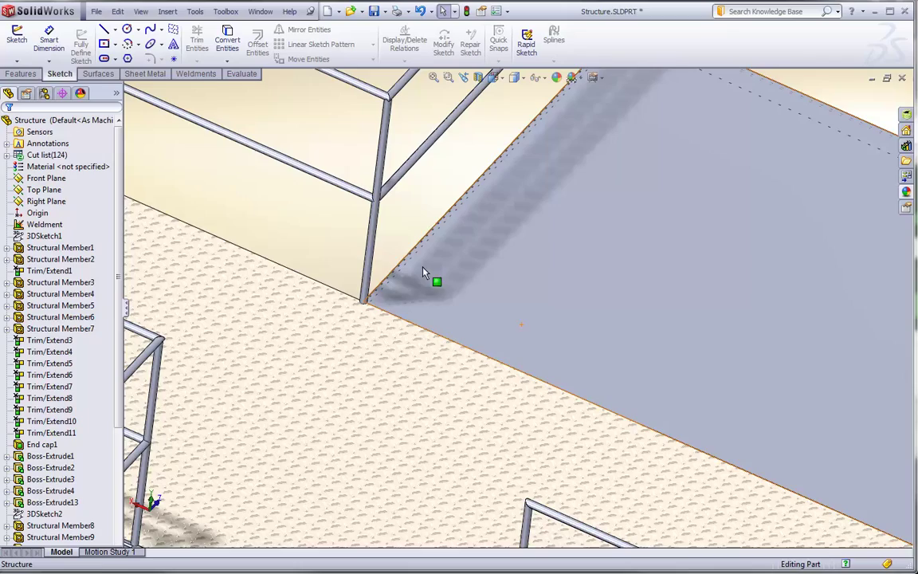
pyautogui.moveTo(424, 221); pyautogui.dragTo(408, 248, button='middle')
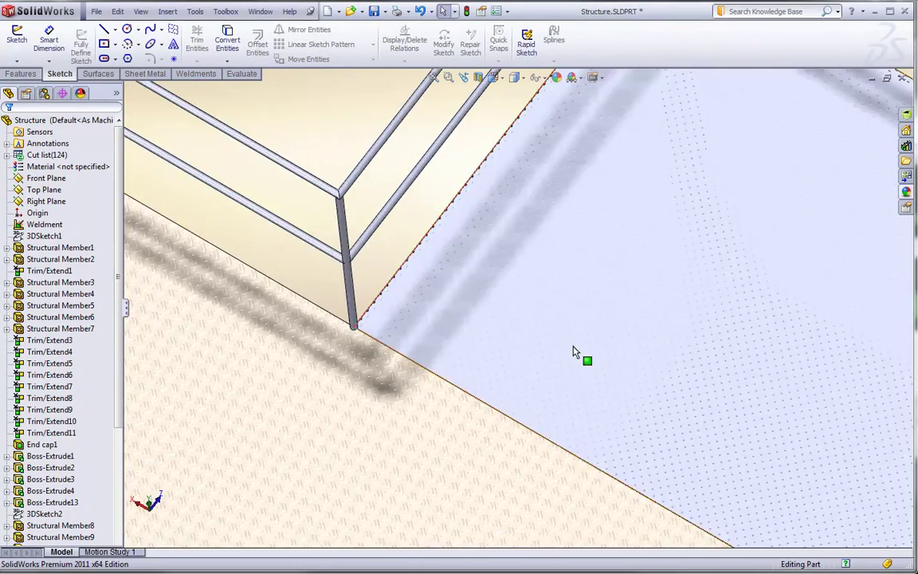
pyautogui.scroll(3, 635, 391)
pyautogui.scroll(2, 646, 384)
pyautogui.scroll(-5, 703, 371)
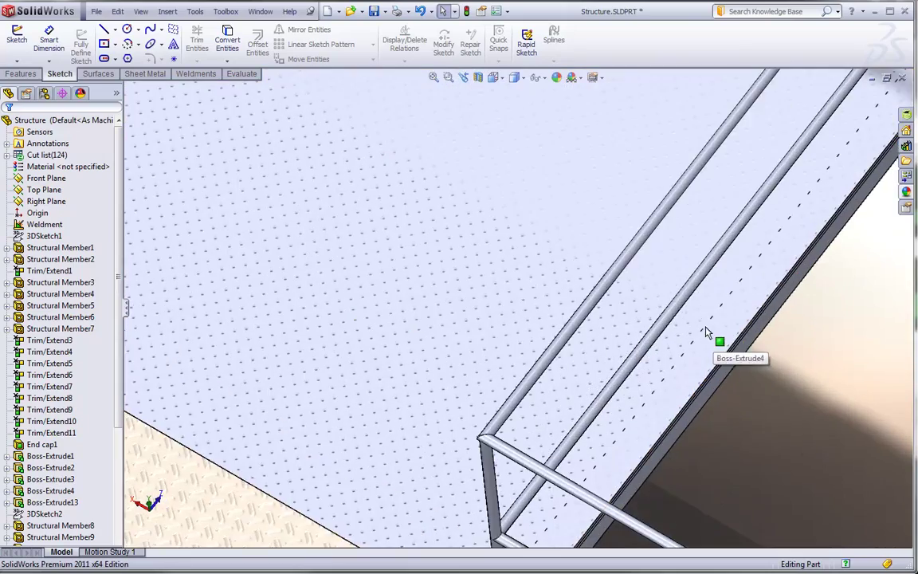
pyautogui.moveTo(709, 328); pyautogui.dragTo(701, 272, button='middle')
pyautogui.scroll(4, 381, 164)
pyautogui.scroll(-6, 374, 163)
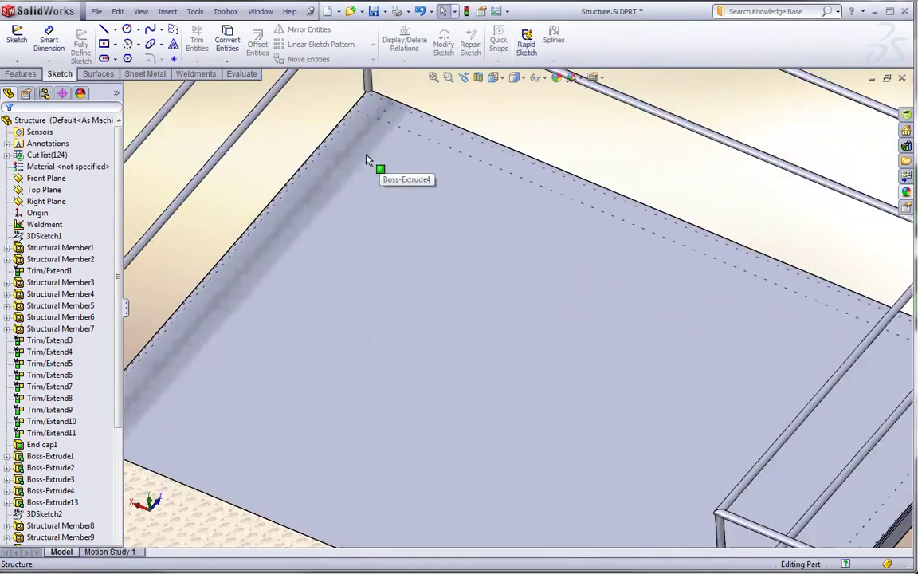
pyautogui.scroll(-1, 381, 168)
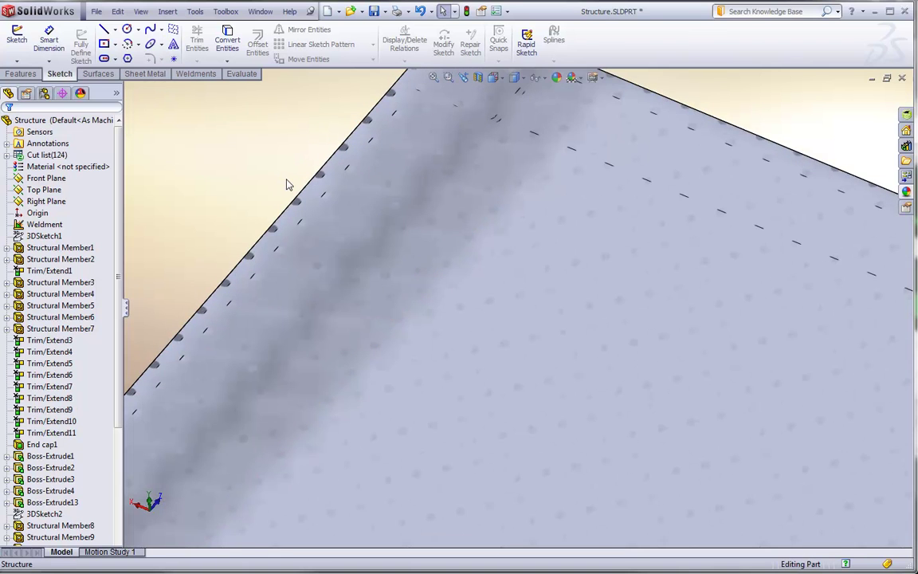
pyautogui.scroll(3, 291, 190)
pyautogui.scroll(-2, 382, 279)
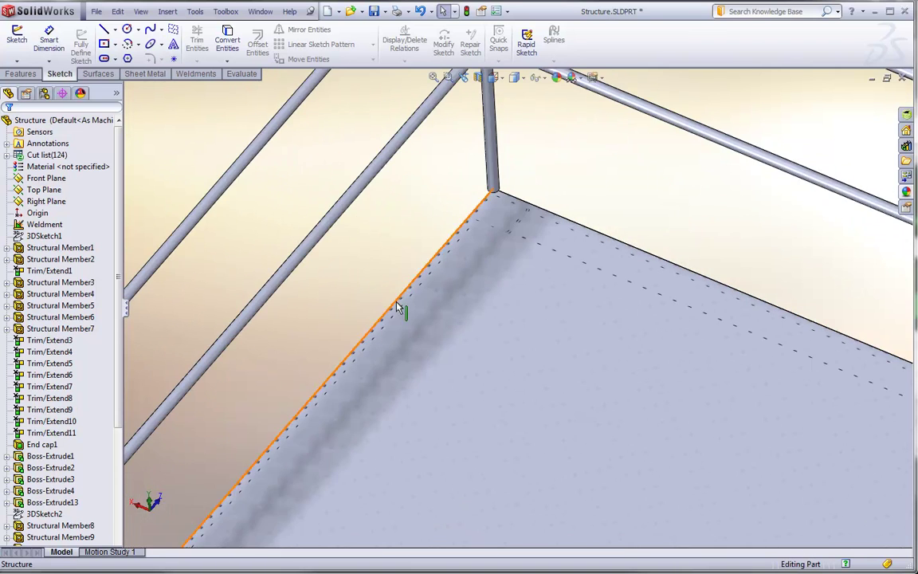
pyautogui.scroll(3, 470, 437)
pyautogui.scroll(-5, 470, 443)
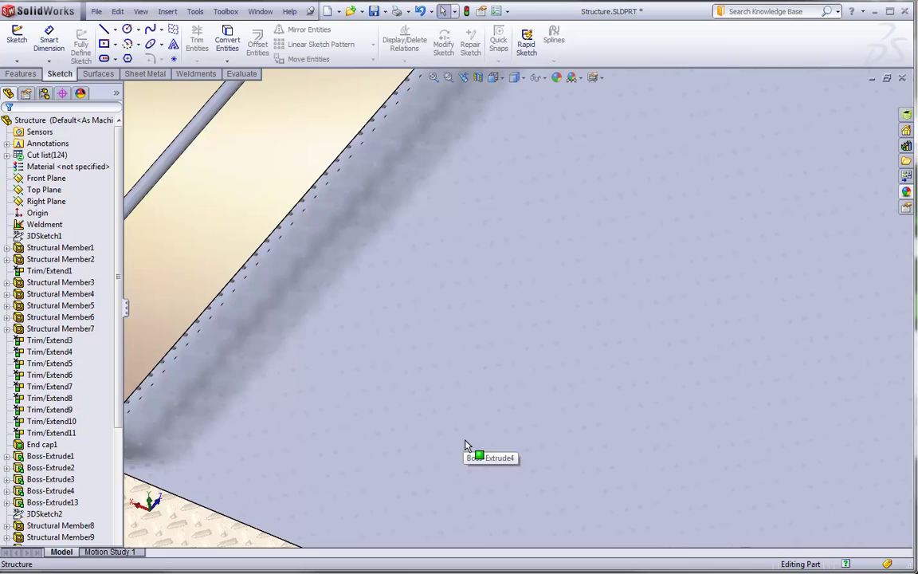
pyautogui.scroll(3, 470, 440)
pyautogui.moveTo(494, 403); pyautogui.dragTo(477, 374, button='middle')
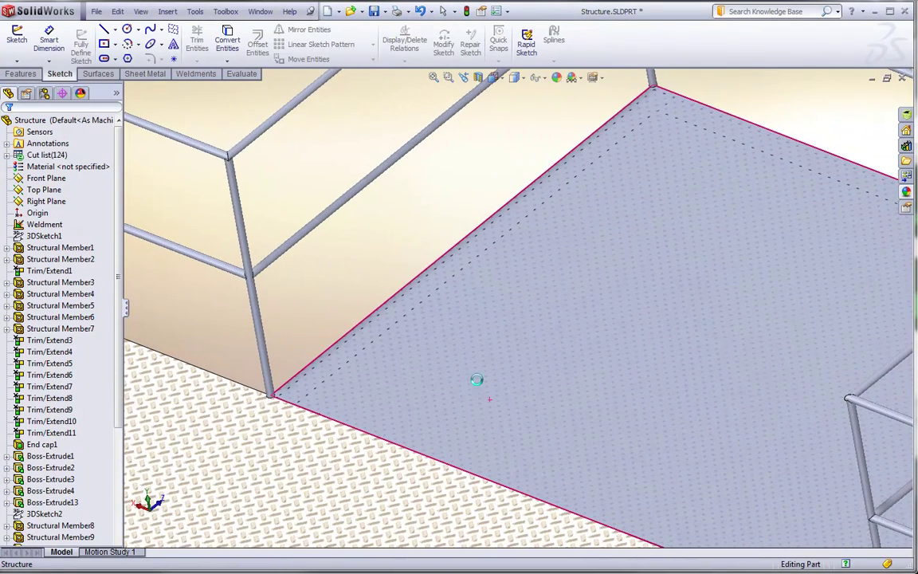
pyautogui.scroll(-3, 478, 381)
pyautogui.scroll(4, 485, 383)
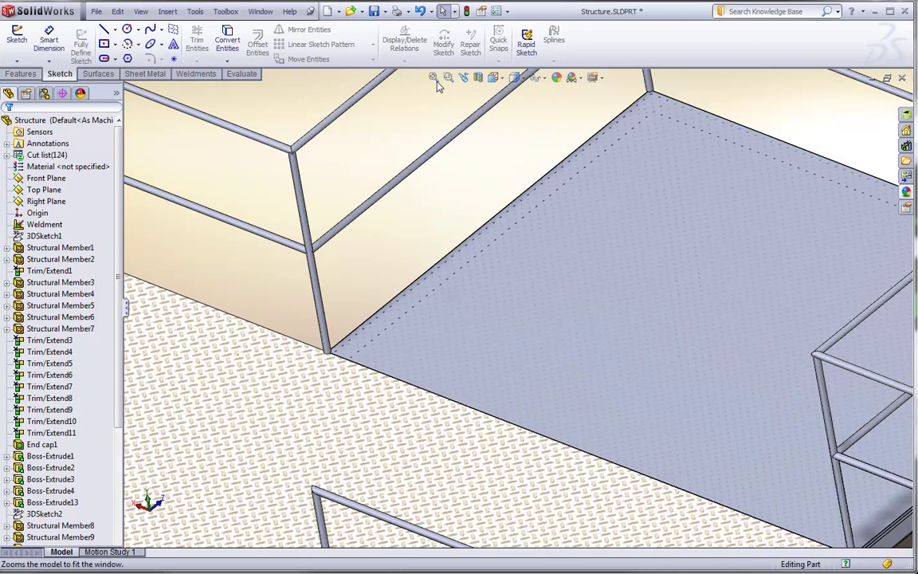
# - Switch to chain link.SLDPRT and apply the chain link steel appearance to the face of the upright surface, Surface-Plane1
pyautogui.hotkey('ctrl', 'Tab')
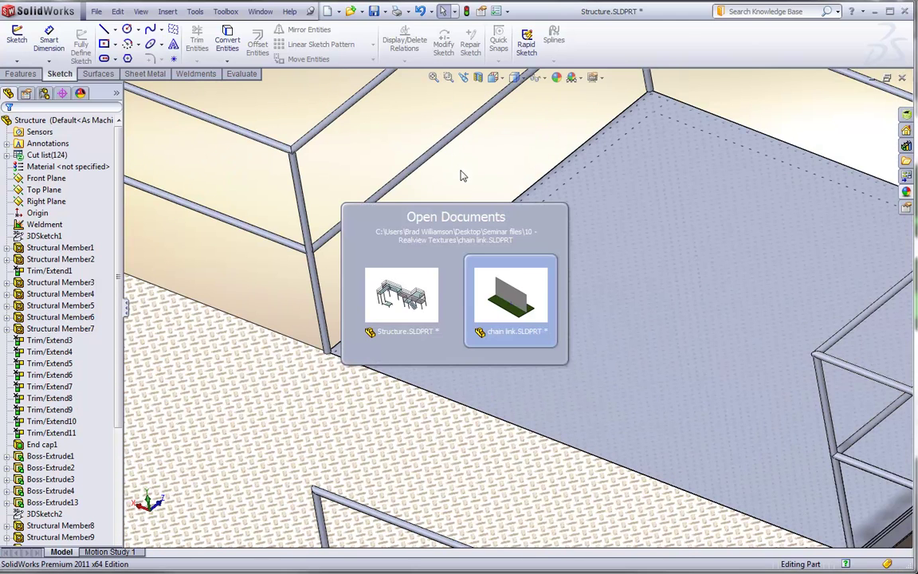
pyautogui.click(472, 320)
pyautogui.click(543, 293)
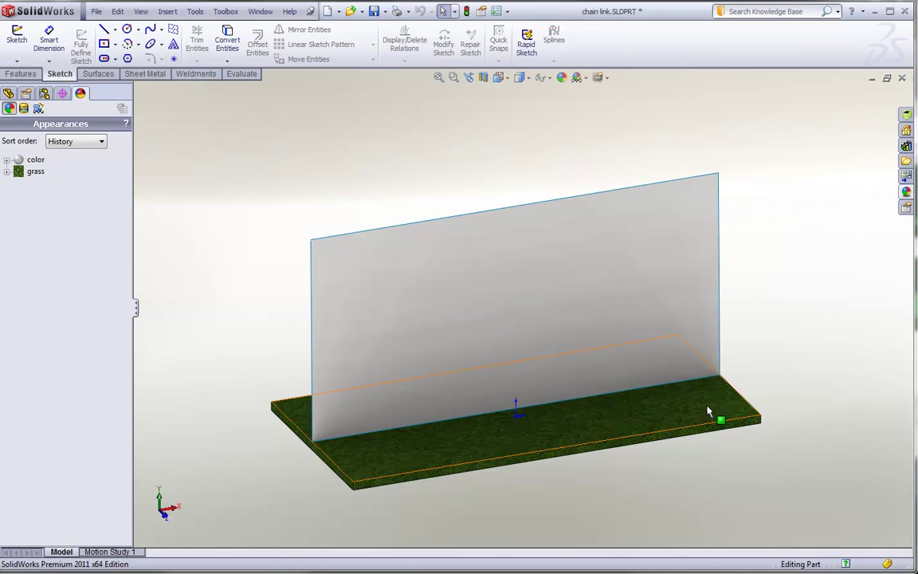
pyautogui.click(906, 191)
pyautogui.scroll(1, 758, 201)
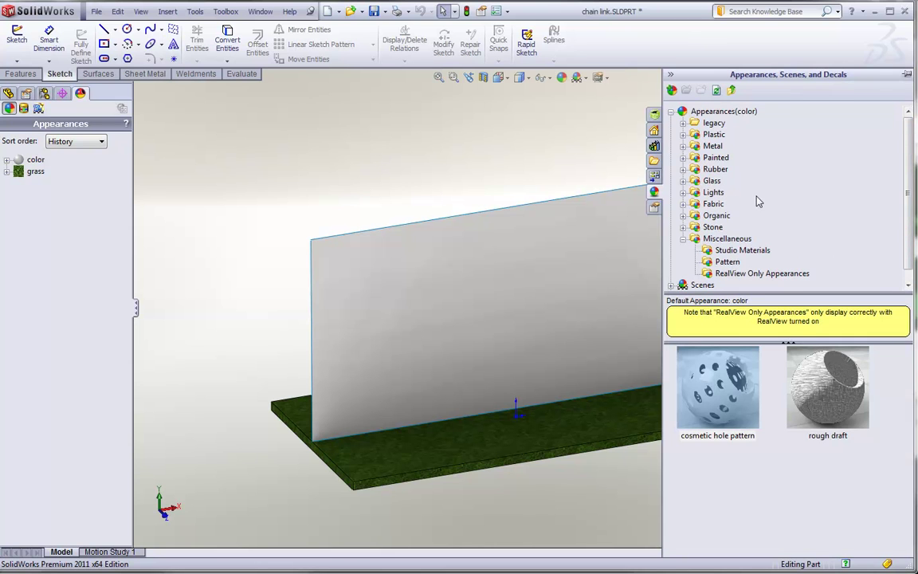
pyautogui.click(683, 148)
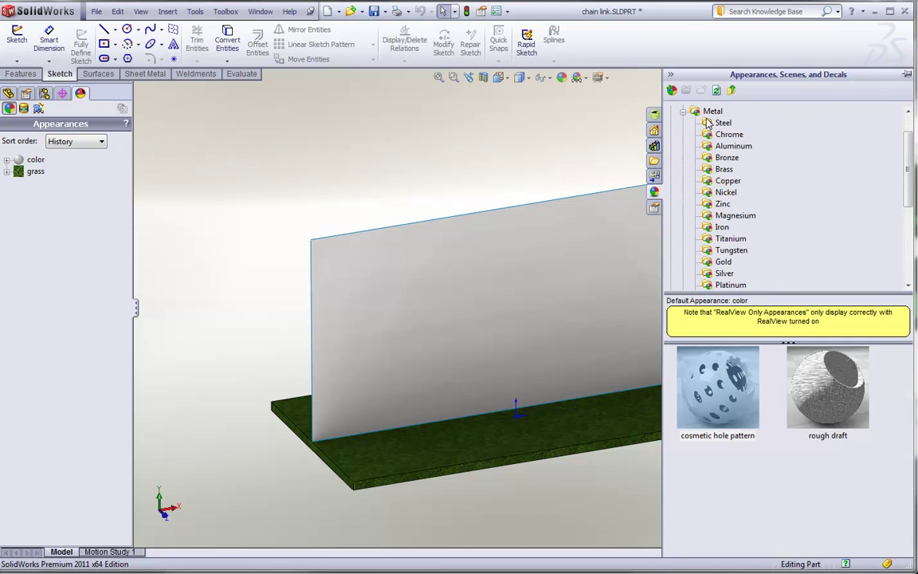
pyautogui.click(709, 121)
pyautogui.moveTo(913, 364); pyautogui.dragTo(908, 488)
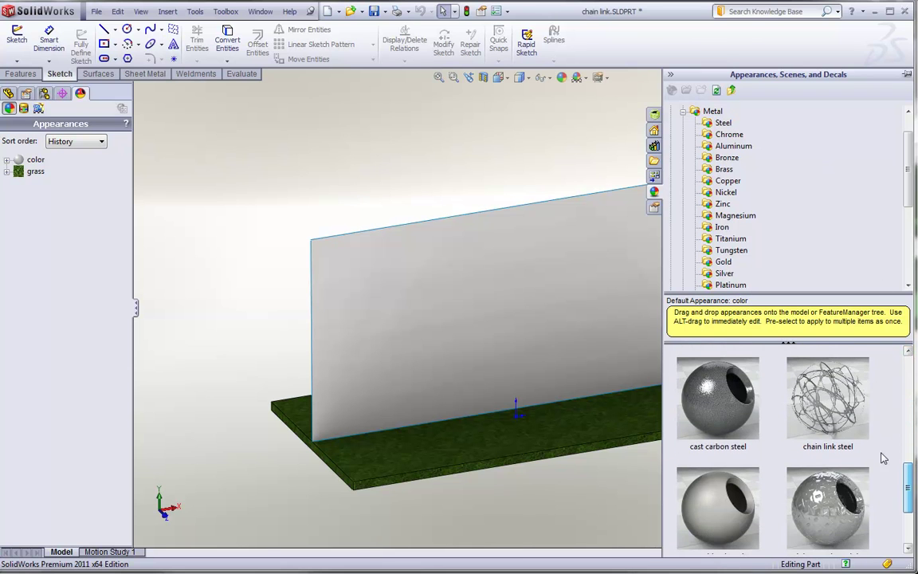
pyautogui.moveTo(825, 391); pyautogui.dragTo(532, 301)
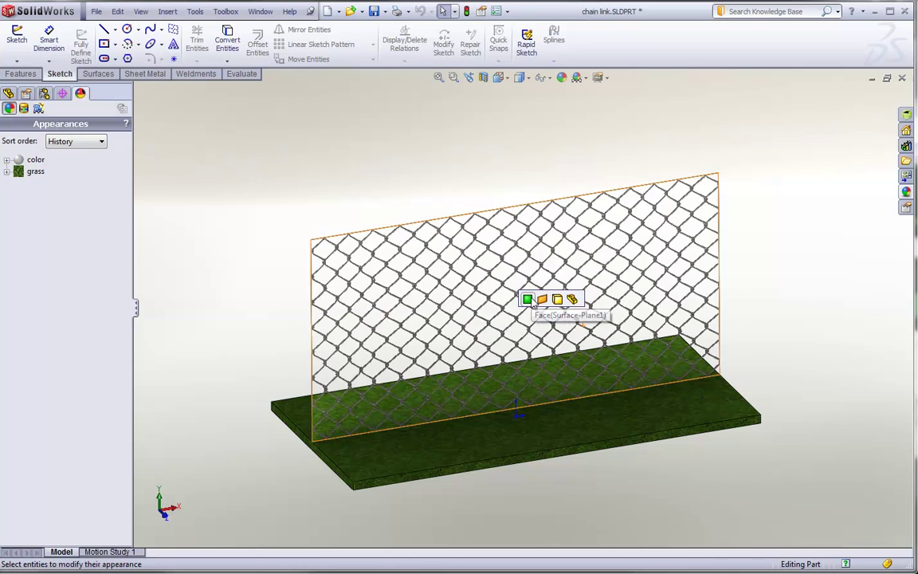
pyautogui.click(527, 300)
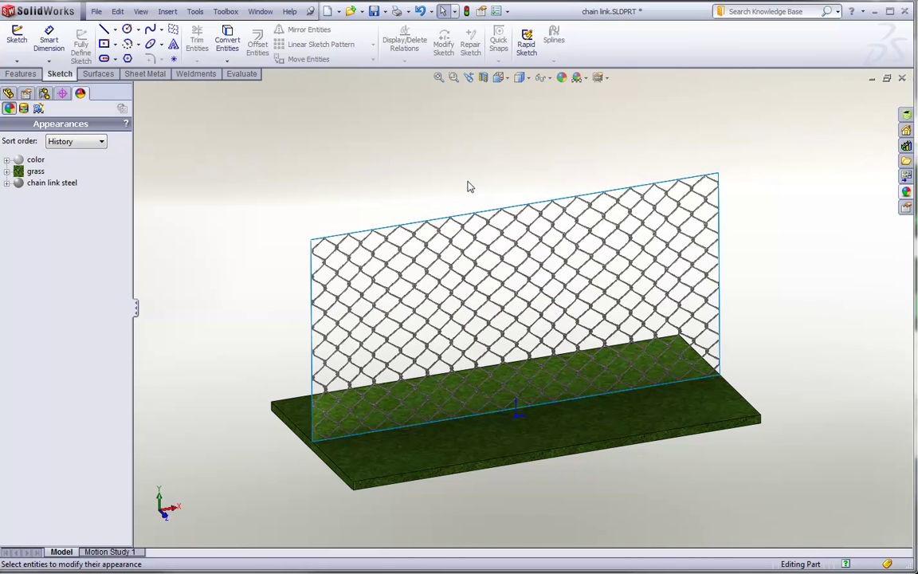
# - Examine the chain link texture on the upright fence surface up close and as a whole
pyautogui.moveTo(409, 185)
pyautogui.mouseDown(button='middle')
pyautogui.moveTo(422, 176)
pyautogui.moveTo(365, 162)
pyautogui.moveTo(319, 172)
pyautogui.moveTo(417, 183)
pyautogui.moveTo(430, 203)
pyautogui.moveTo(401, 183)
pyautogui.moveTo(356, 172)
pyautogui.moveTo(383, 165)
pyautogui.moveTo(420, 180)
pyautogui.moveTo(407, 198)
pyautogui.mouseUp(button='middle')
pyautogui.scroll(-5, 420, 291)
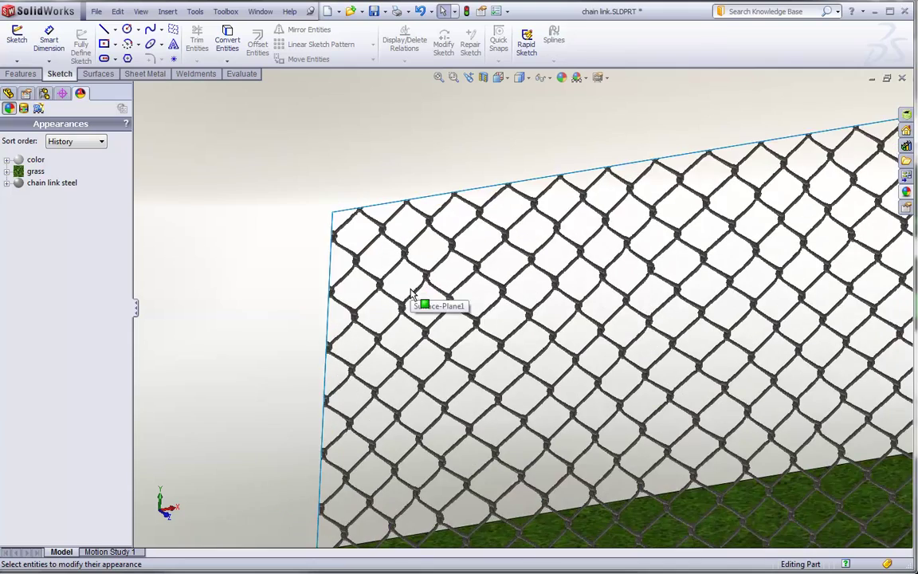
pyautogui.scroll(4, 477, 355)
pyautogui.scroll(-2, 505, 388)
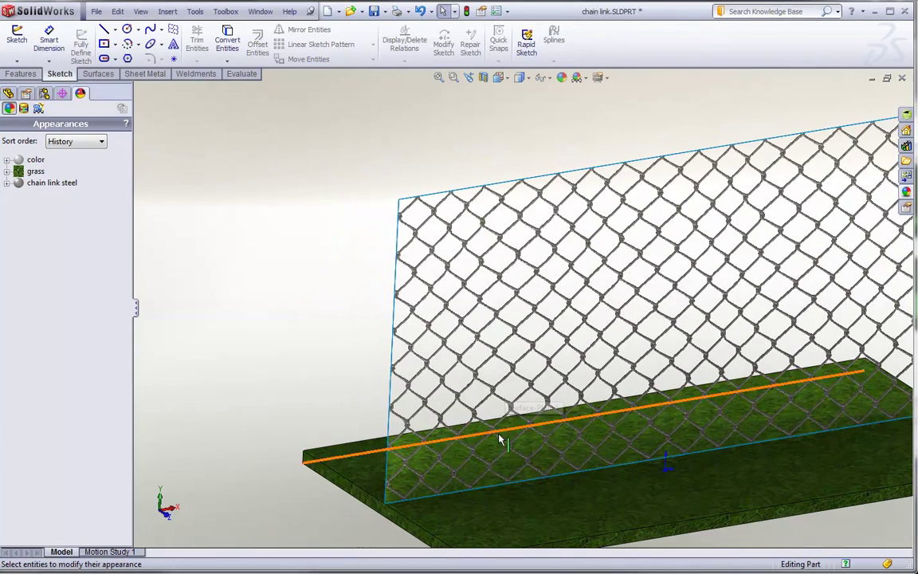
pyautogui.click(496, 360)
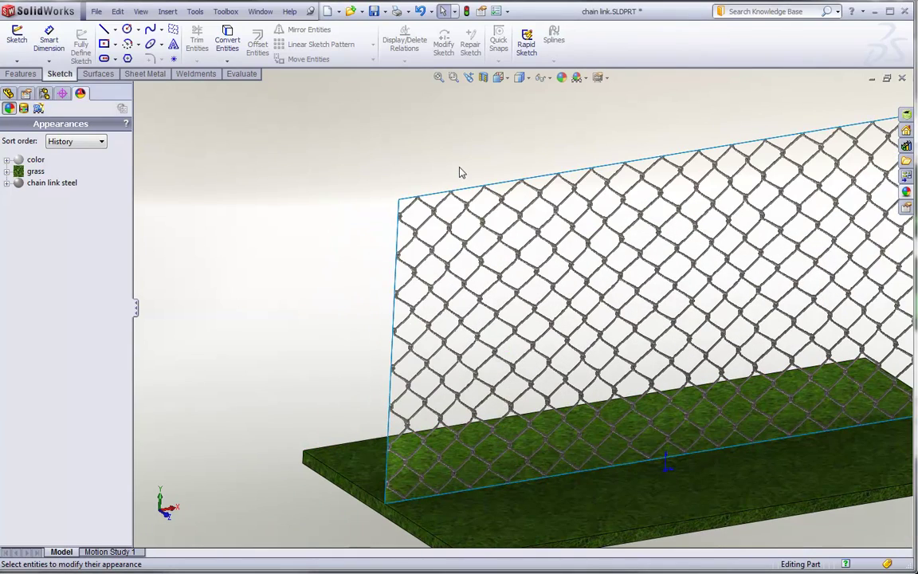
pyautogui.scroll(-2, 461, 170)
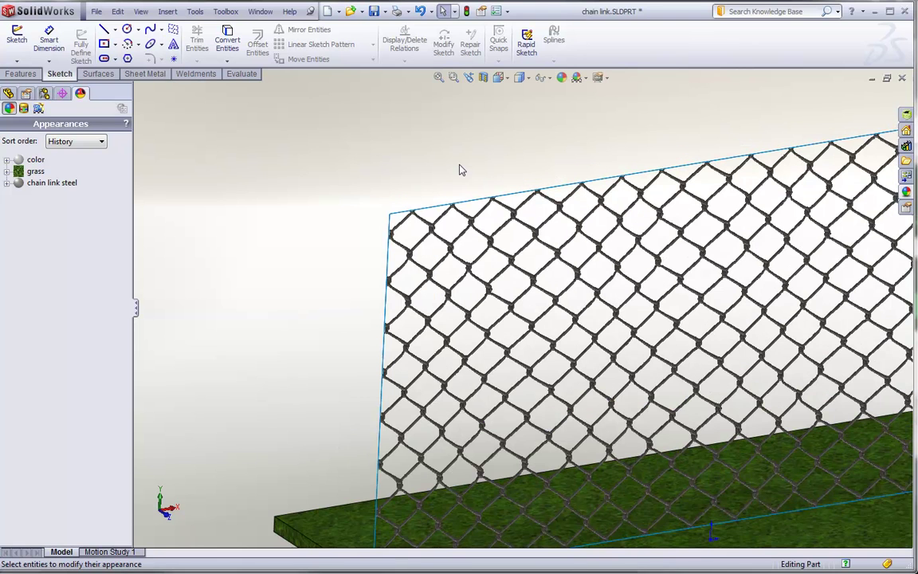
pyautogui.scroll(1, 431, 107)
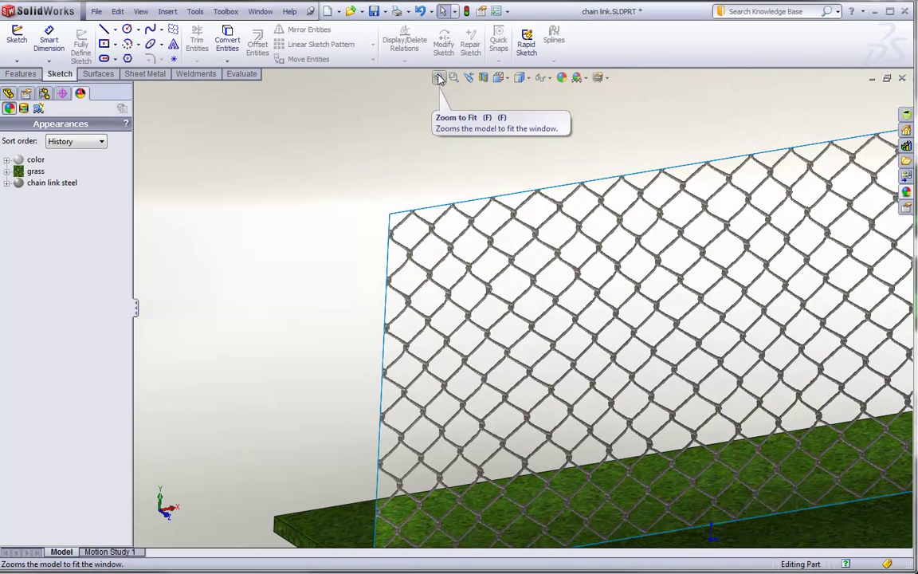
pyautogui.click(438, 78)
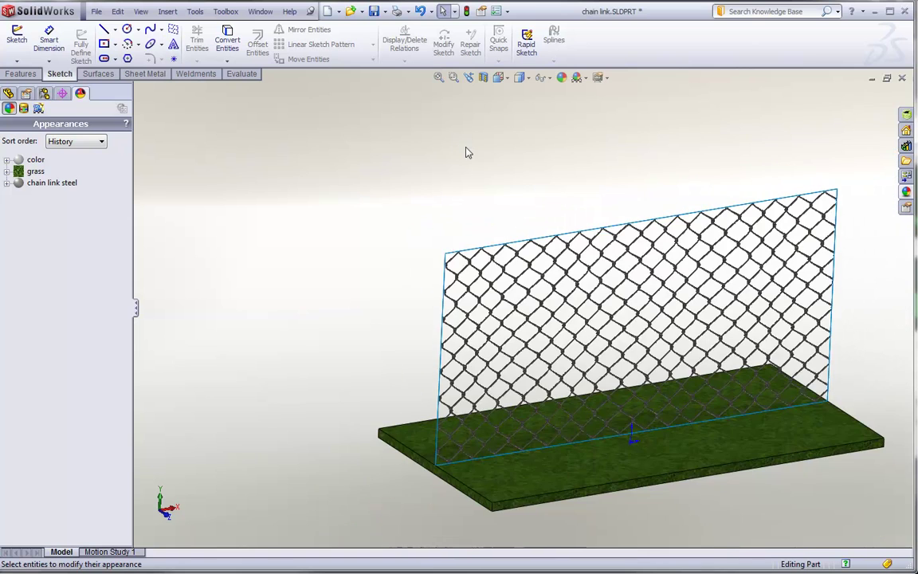
pyautogui.scroll(-2, 821, 193)
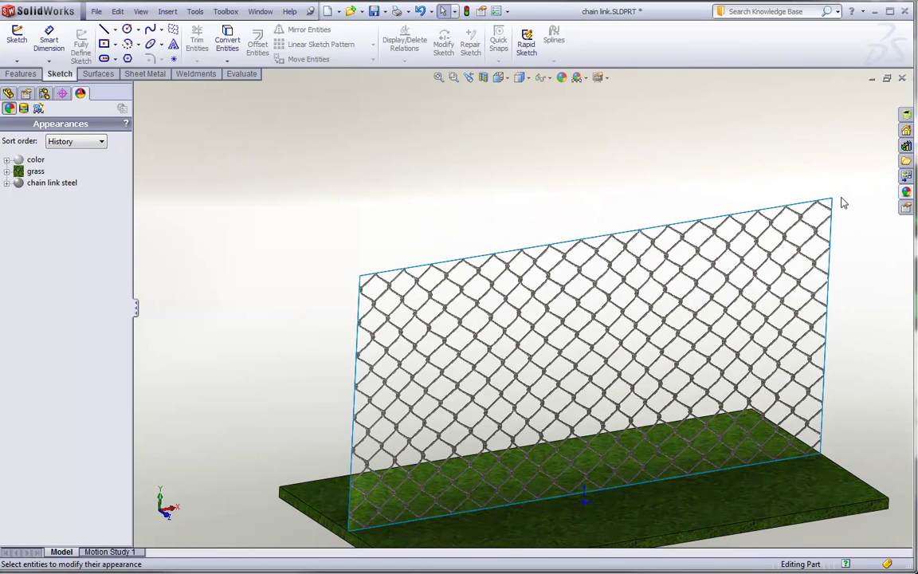